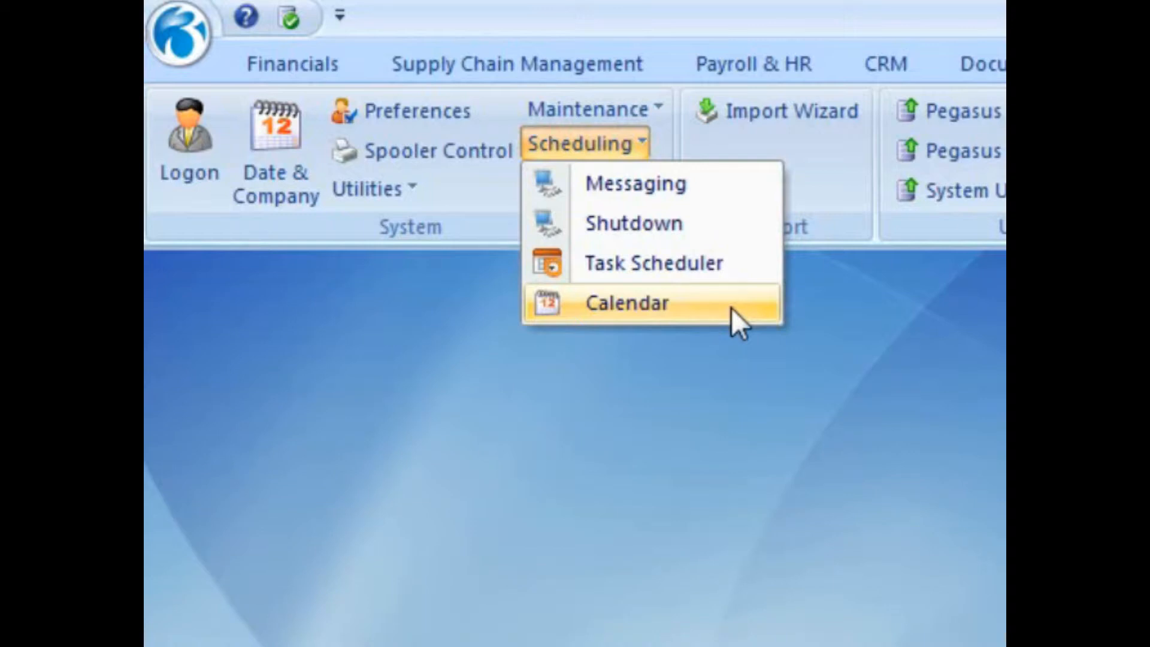
# - From Scheduling > Task Scheduler, start a New Task and bring up its task type list
pyautogui.click(735, 272)
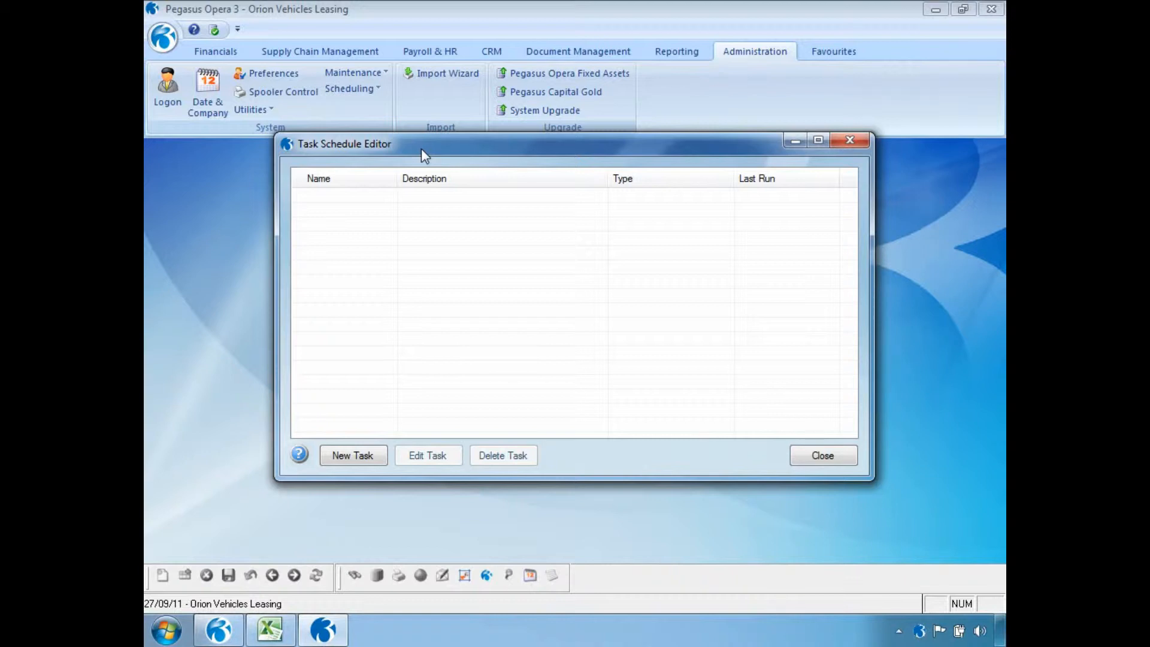
pyautogui.click(332, 455)
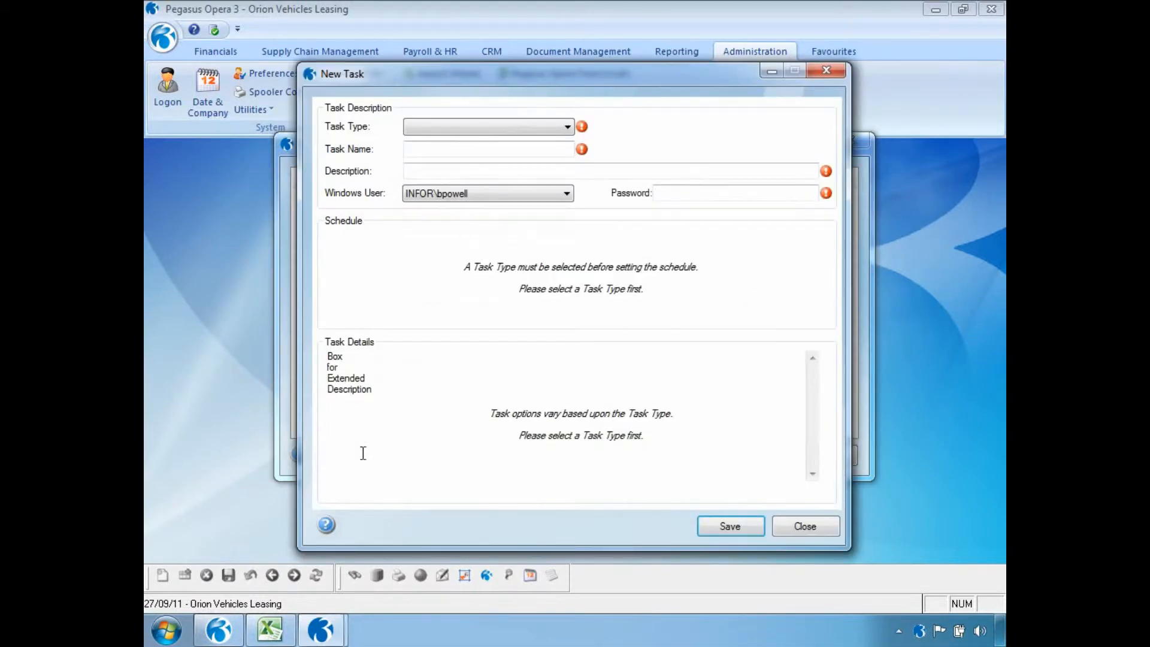
pyautogui.click(567, 128)
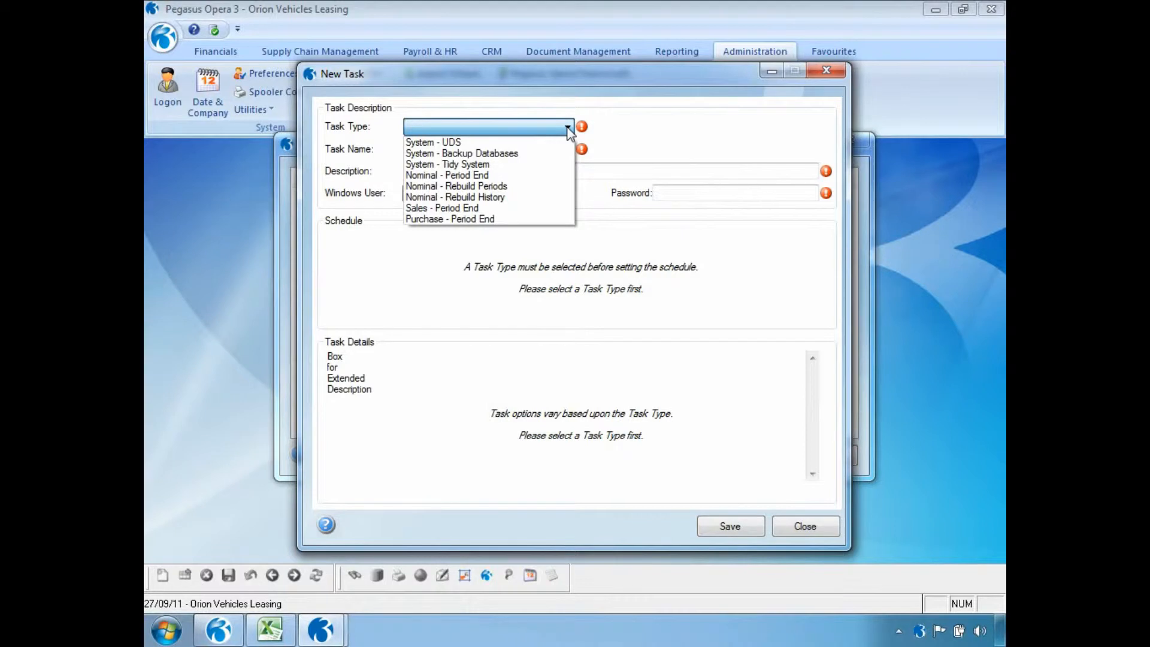
# - Set the task type to System - Backup Databases
pyautogui.click(560, 153)
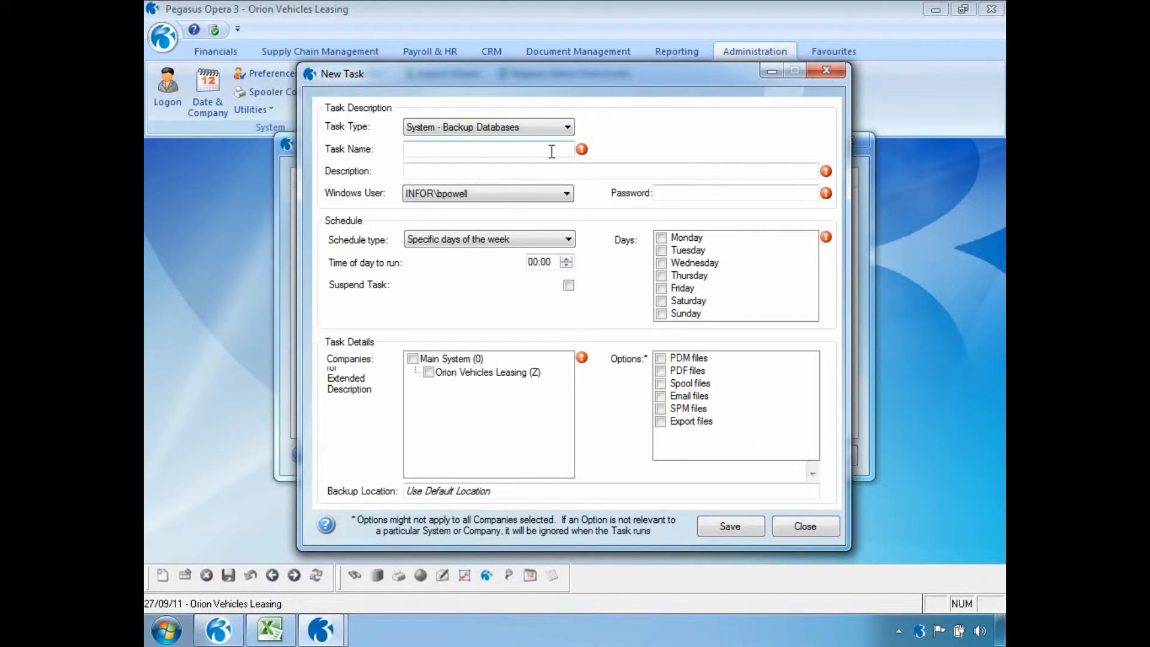
# - Name the task Dailybackup, describe it as Opera3, and enter the Windows password
pyautogui.click(505, 151)
pyautogui.write('D')
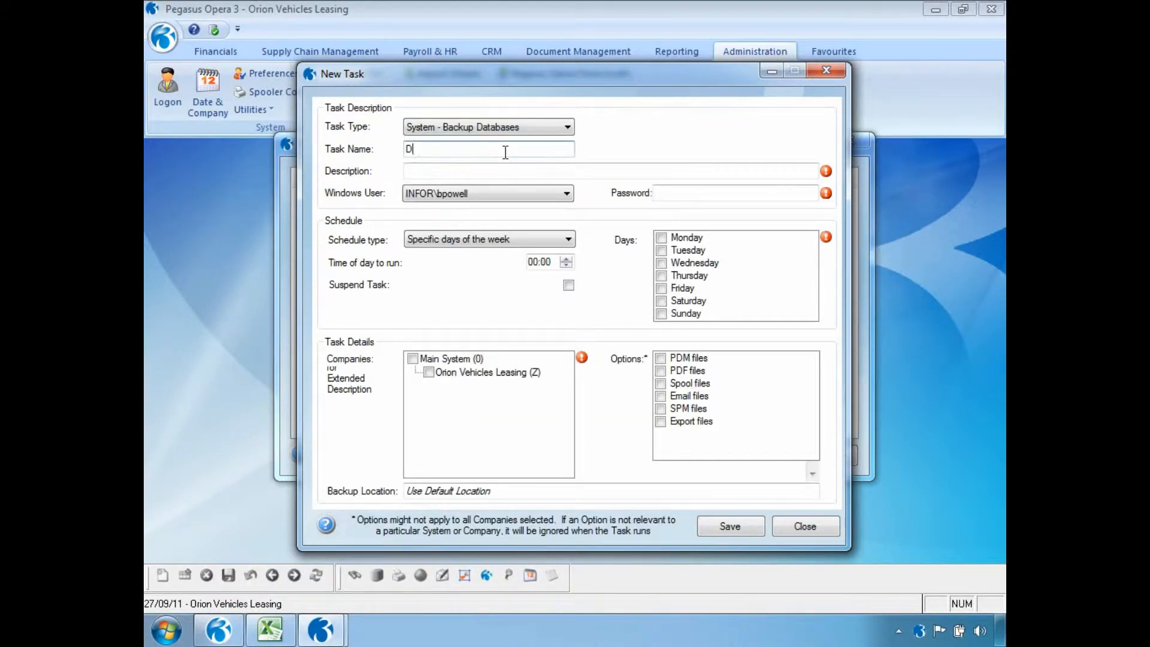
pyautogui.write('ailybackup')
pyautogui.press('Tab')
pyautogui.write('Opera3')
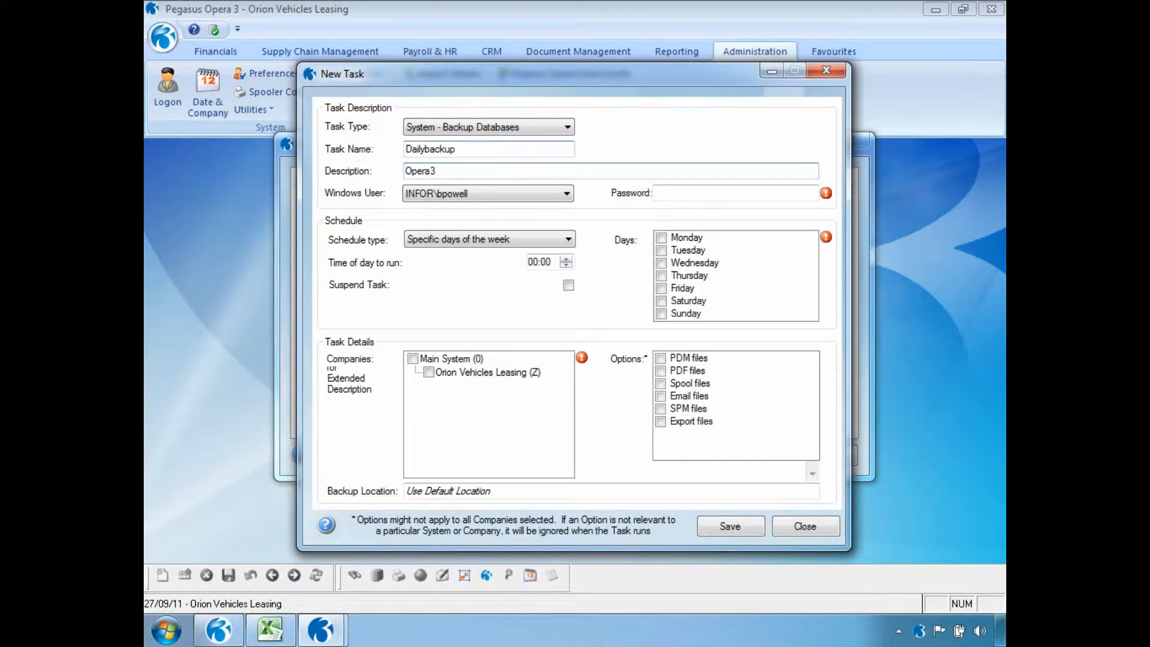
pyautogui.click(673, 195)
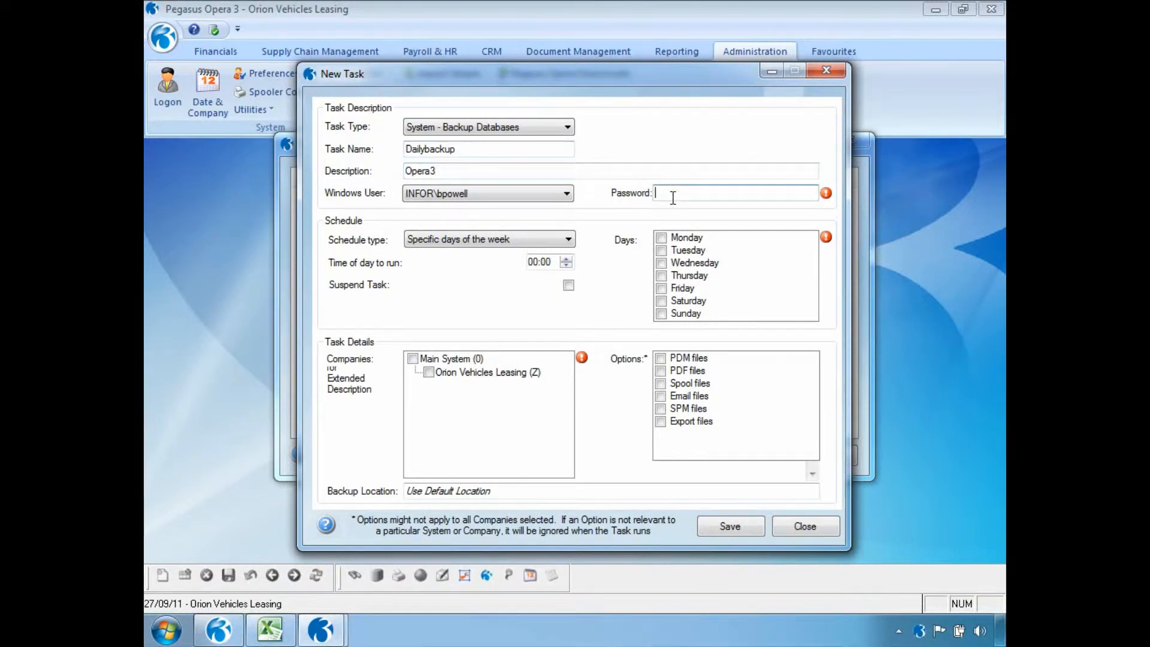
pyautogui.write('*********')
# - Schedule it on specific days of the week at hour 18, ticking Monday to Wednesday
pyautogui.click(567, 241)
pyautogui.click(567, 255)
pyautogui.click(532, 263)
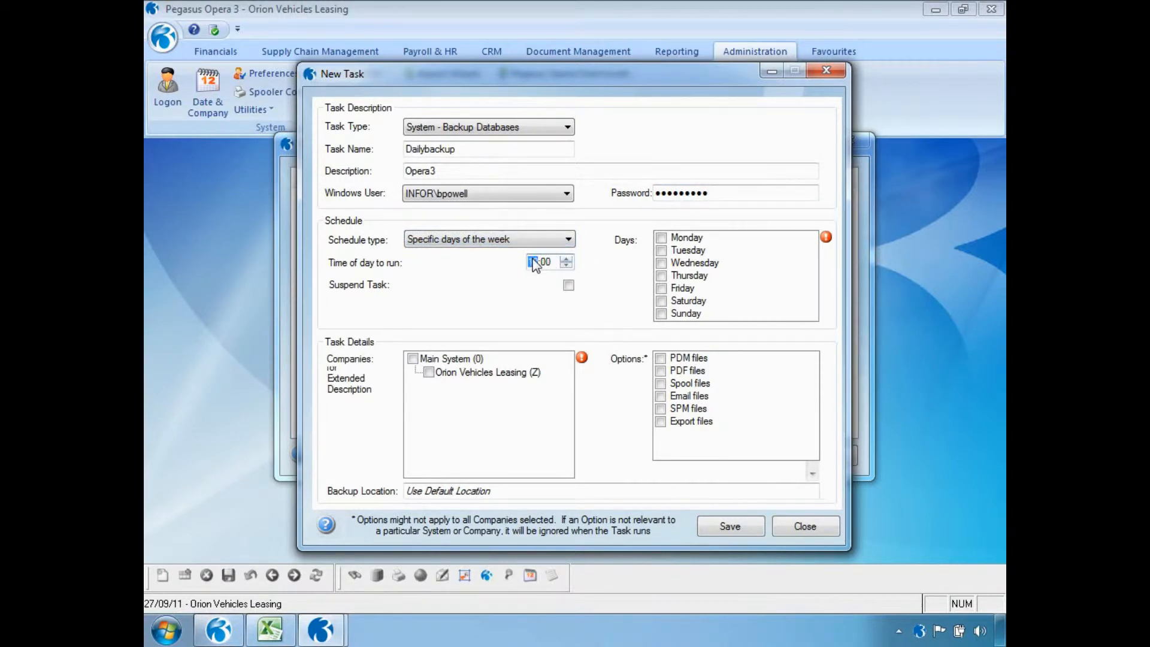
pyautogui.write('18')
pyautogui.click(661, 237)
pyautogui.click(661, 250)
pyautogui.click(662, 263)
# - Add Thursday and Friday to the run days and select Main System (0)
pyautogui.click(661, 276)
pyautogui.click(661, 288)
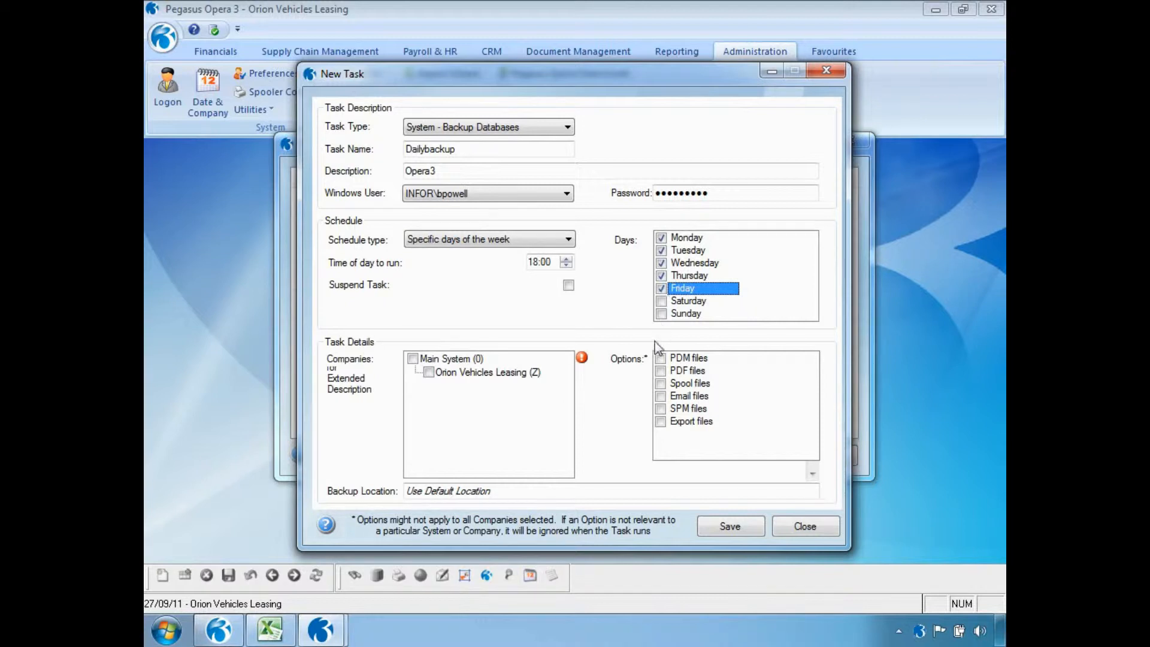
pyautogui.click(413, 359)
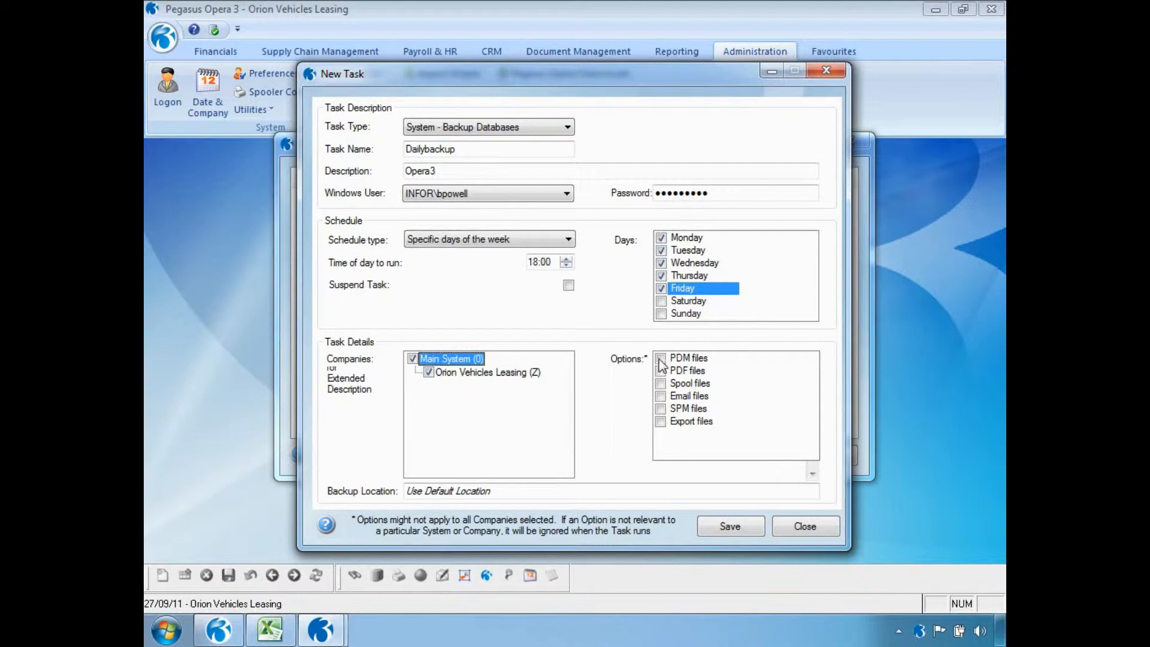
# - Include PDM, PDF, Spool, Email, SPM and Export files, then save Dailybackup
pyautogui.click(661, 358)
pyautogui.click(661, 371)
pyautogui.click(661, 383)
pyautogui.click(661, 396)
pyautogui.click(660, 408)
pyautogui.click(661, 422)
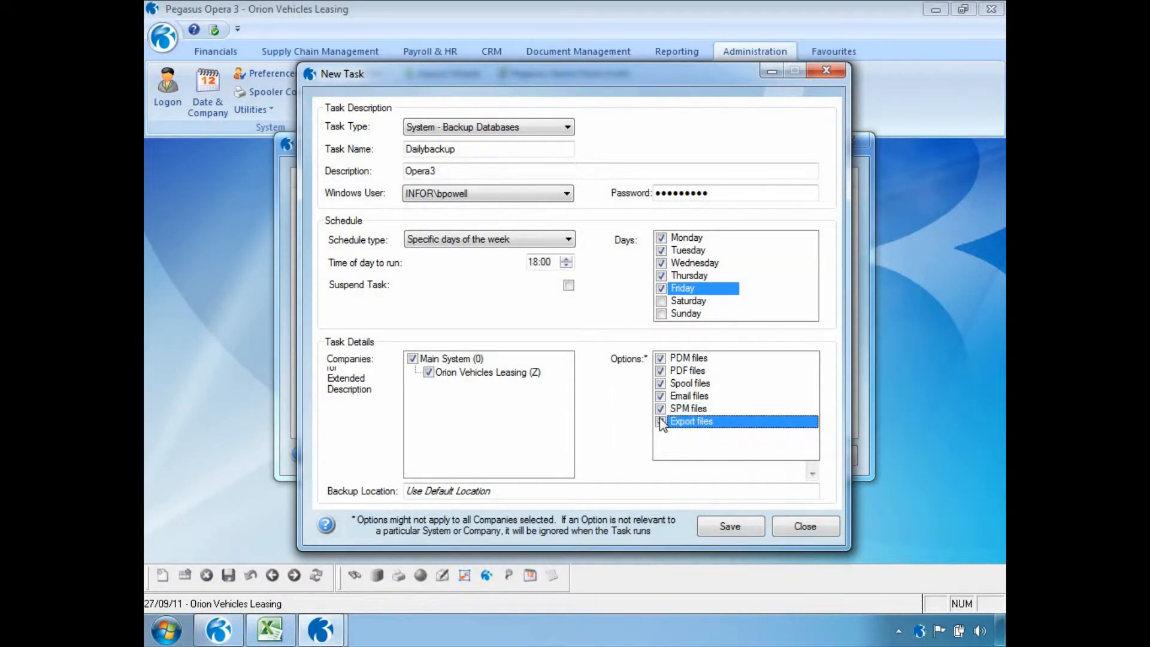
pyautogui.click(661, 422)
pyautogui.click(712, 527)
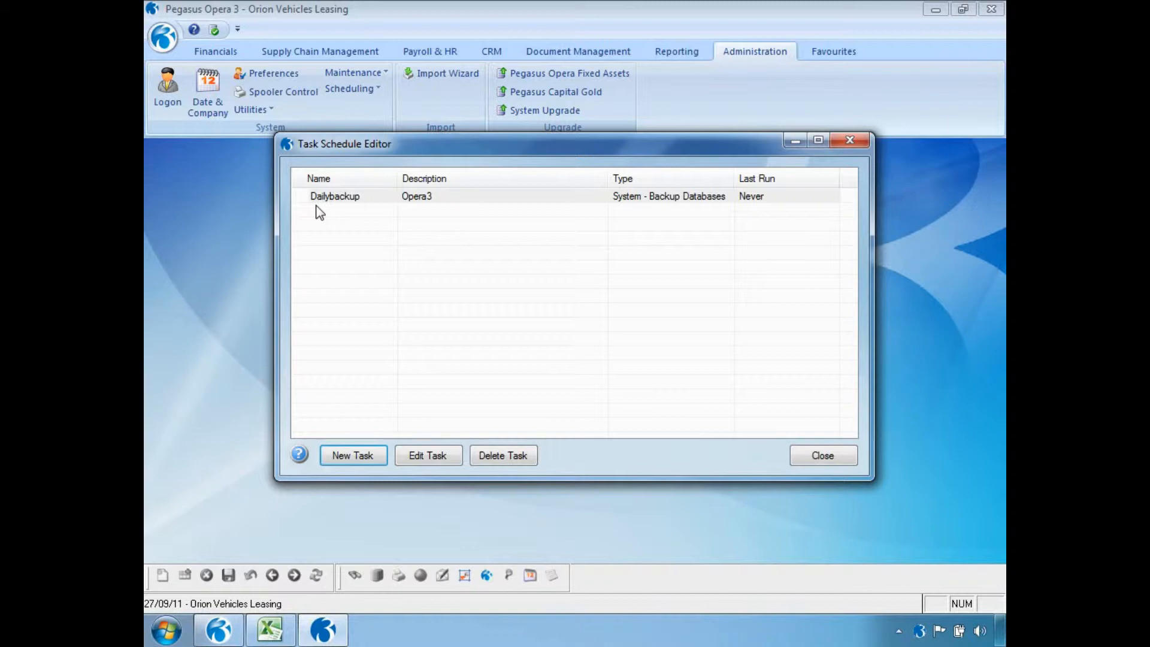
pyautogui.rightClick(403, 200)
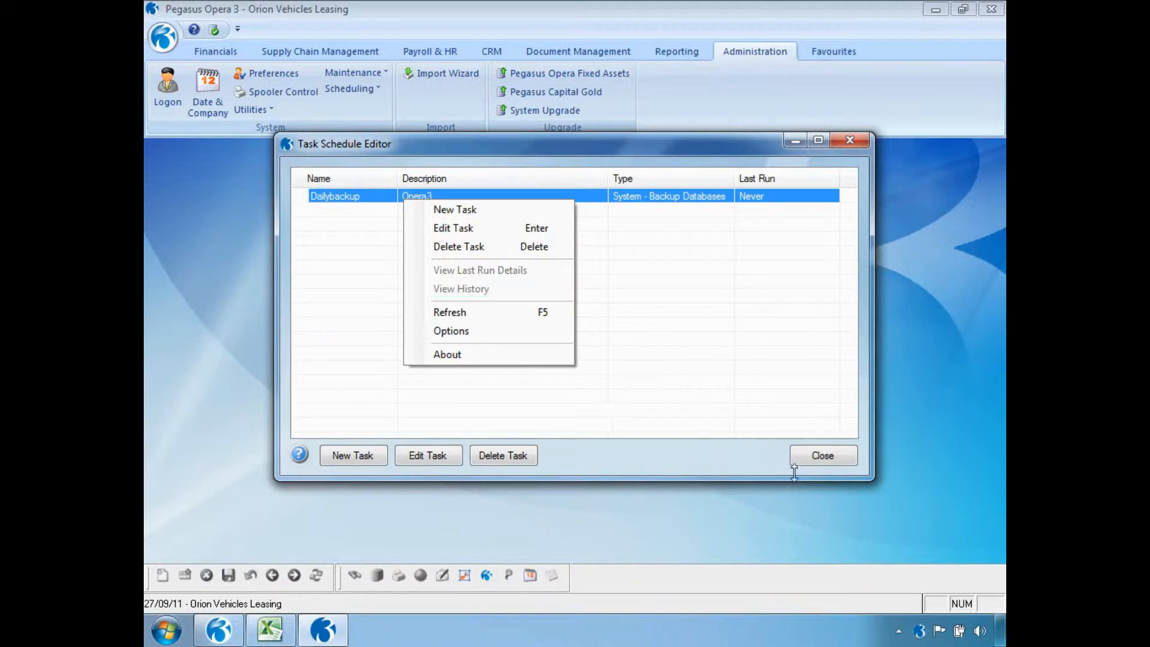
# - Close the Task Schedule Editor
pyautogui.click(820, 456)
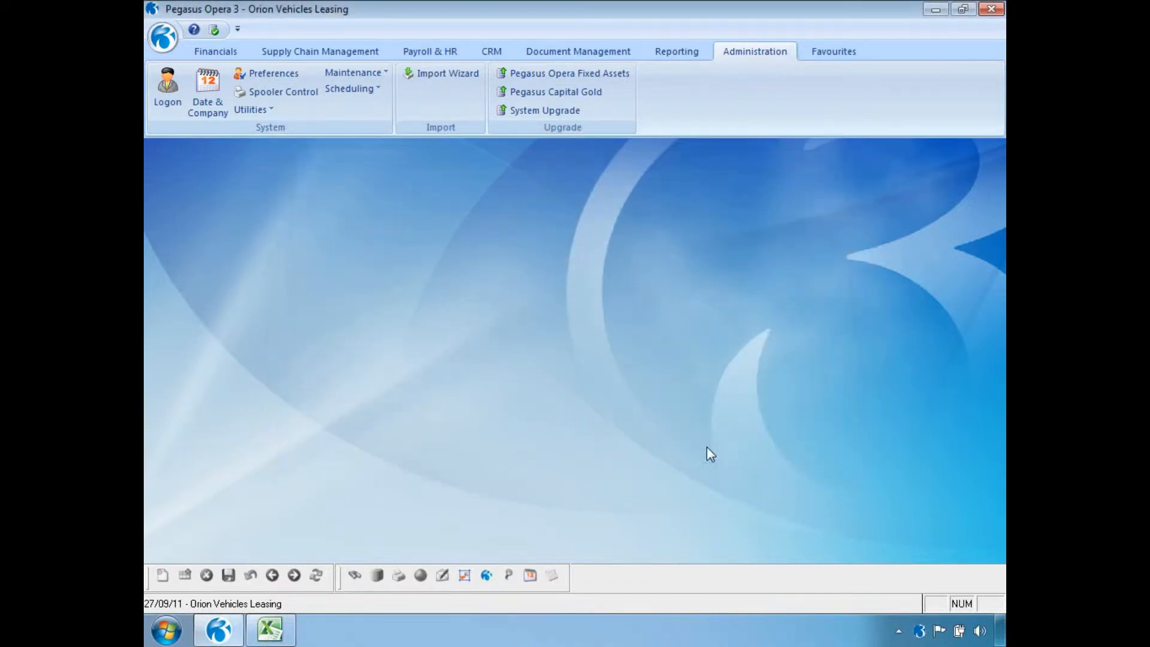
# - Run SOP Repeat invoicing from Supply Chain Management up to 27/09/2011 using the scheduler
pyautogui.click(342, 55)
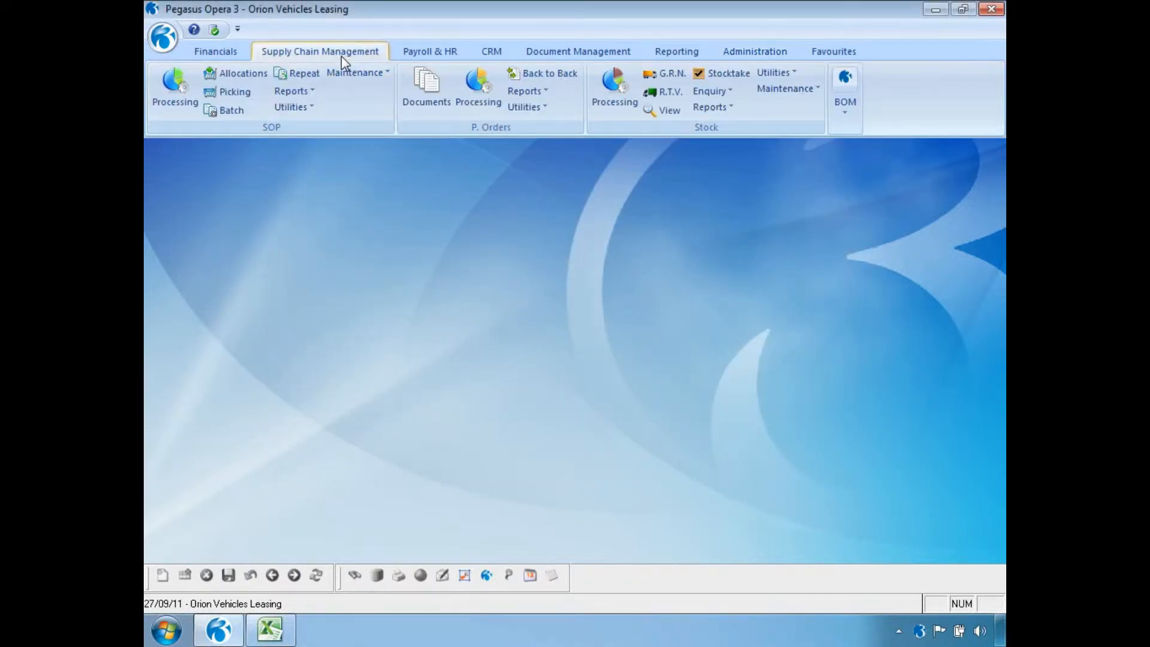
pyautogui.click(315, 75)
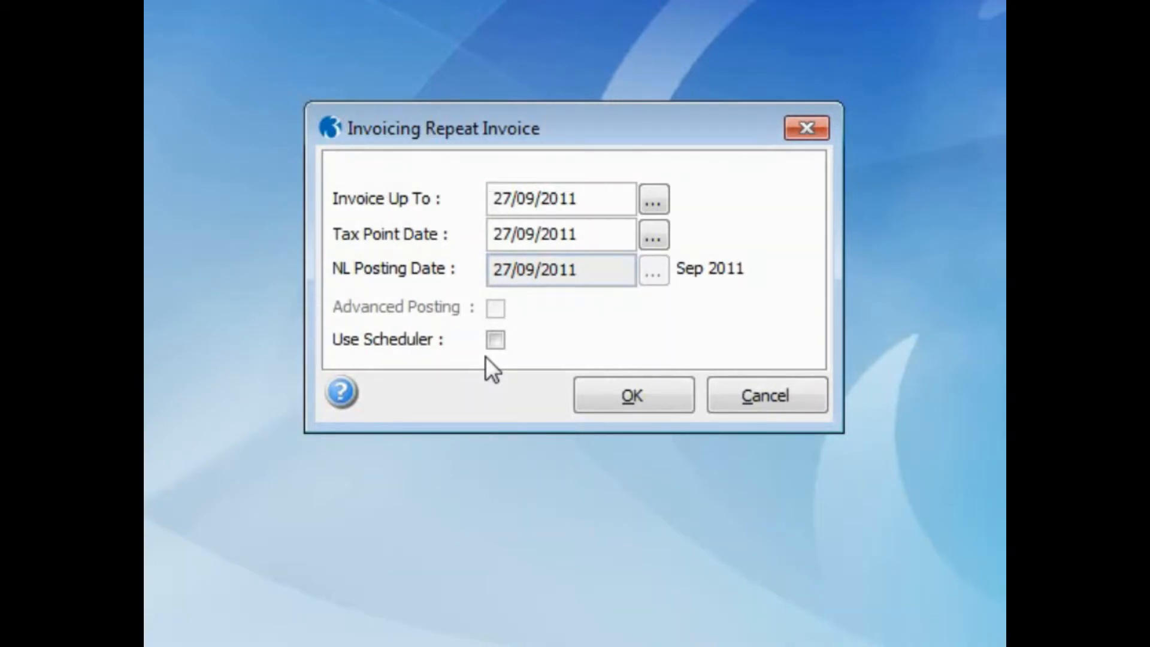
pyautogui.click(670, 386)
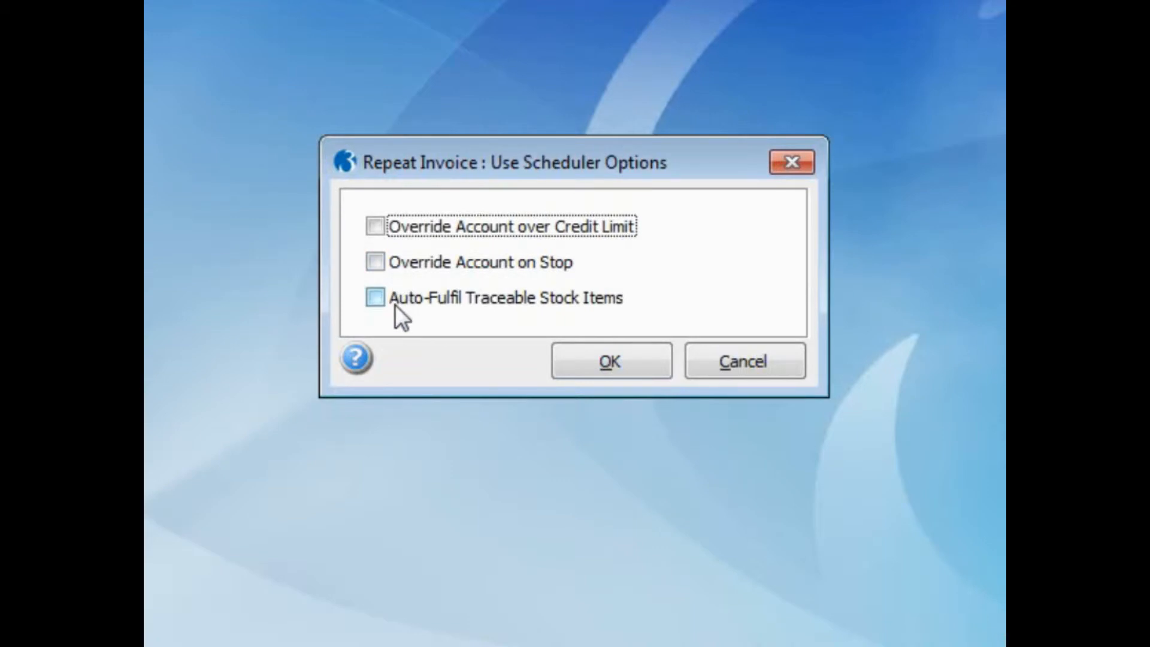
# - Publish the repeat invoices to file SEPTEMBER2011 described 'Invoices', choosing No to scheduling now
pyautogui.click(575, 370)
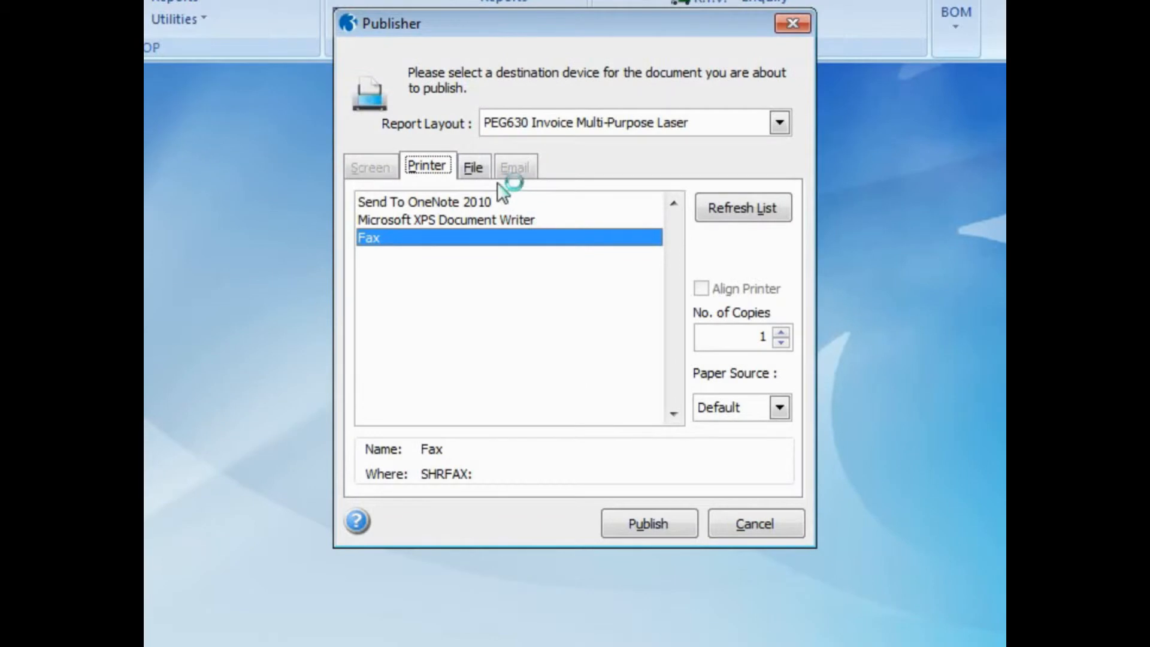
pyautogui.click(474, 169)
pyautogui.click(493, 277)
pyautogui.write('SEPTEMBER2011')
pyautogui.press('Tab')
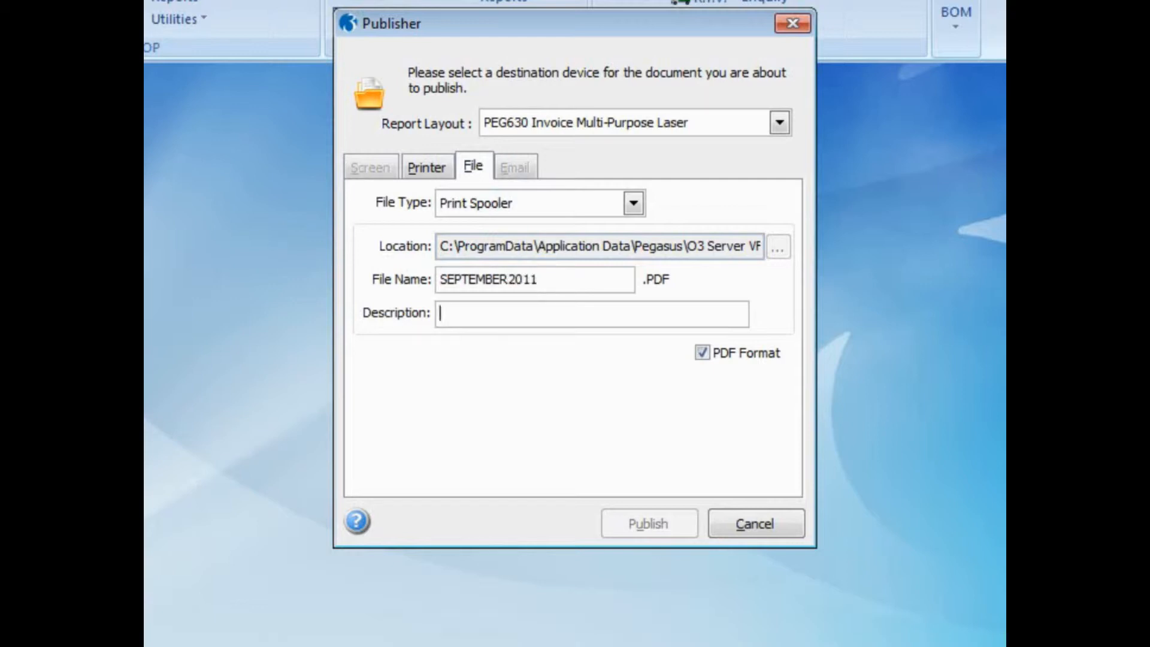
pyautogui.write('Invoices')
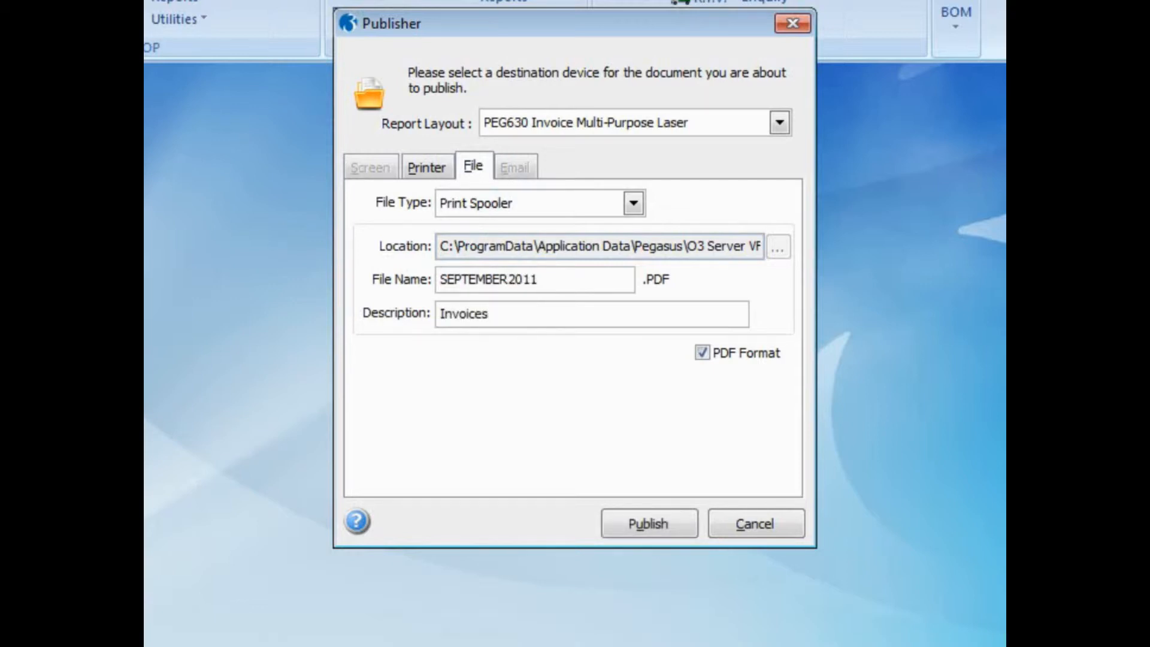
pyautogui.click(635, 523)
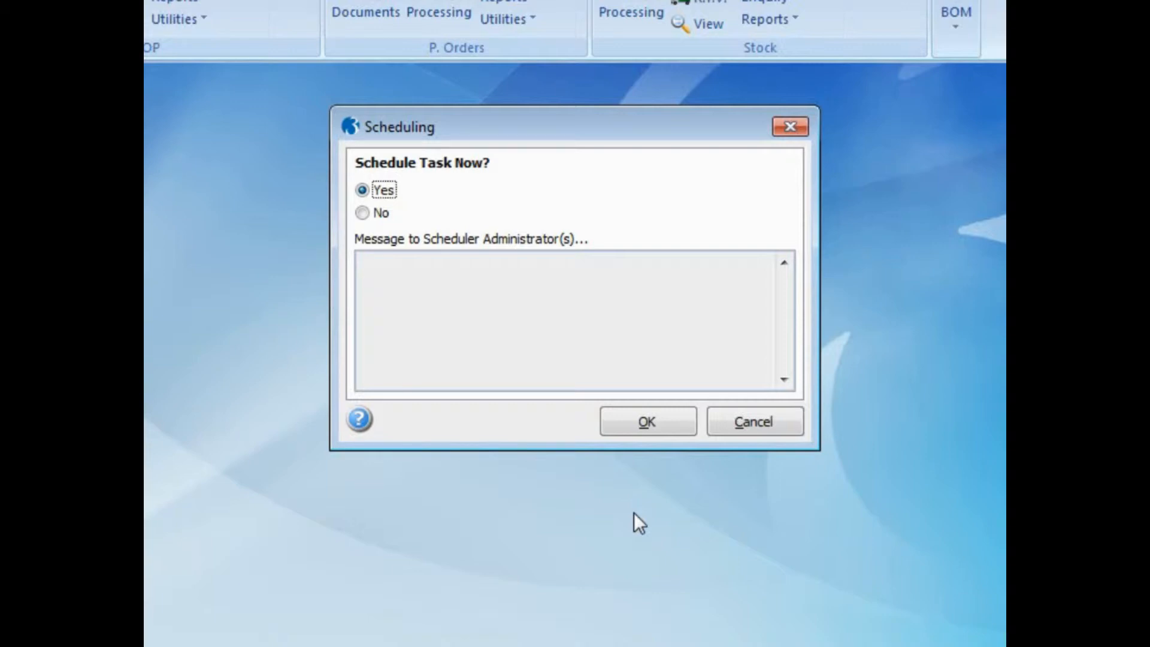
pyautogui.click(371, 215)
# - Switch 'Schedule Task Now?' back to Yes and confirm, creating the RepeatInvoice task
pyautogui.click(393, 288)
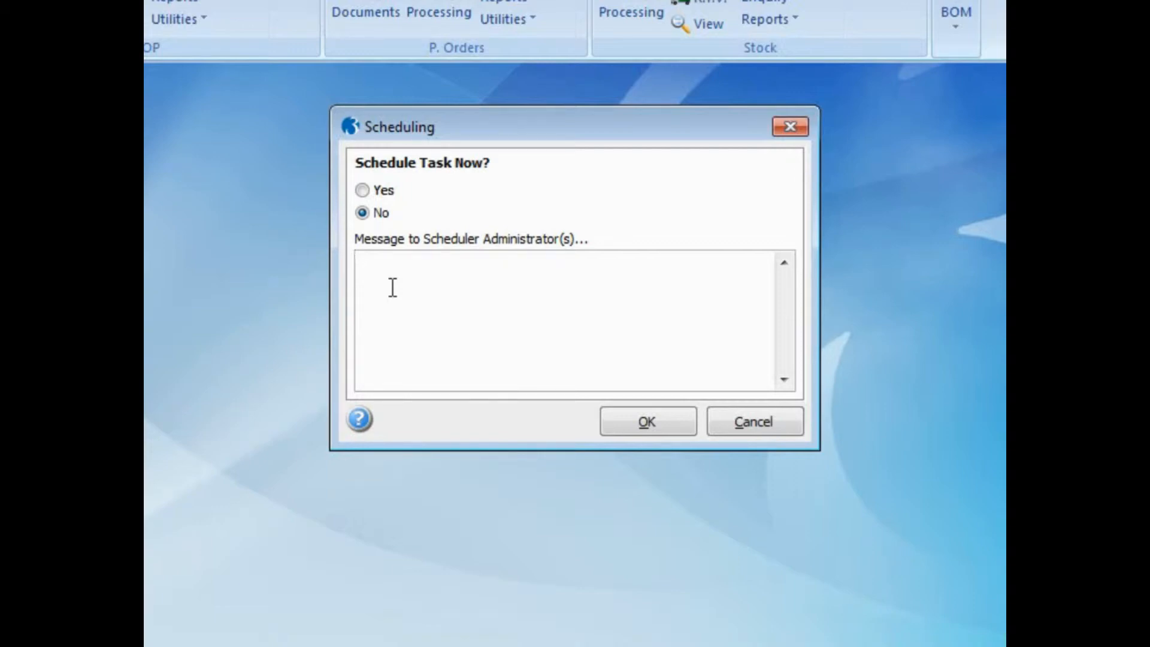
pyautogui.click(363, 190)
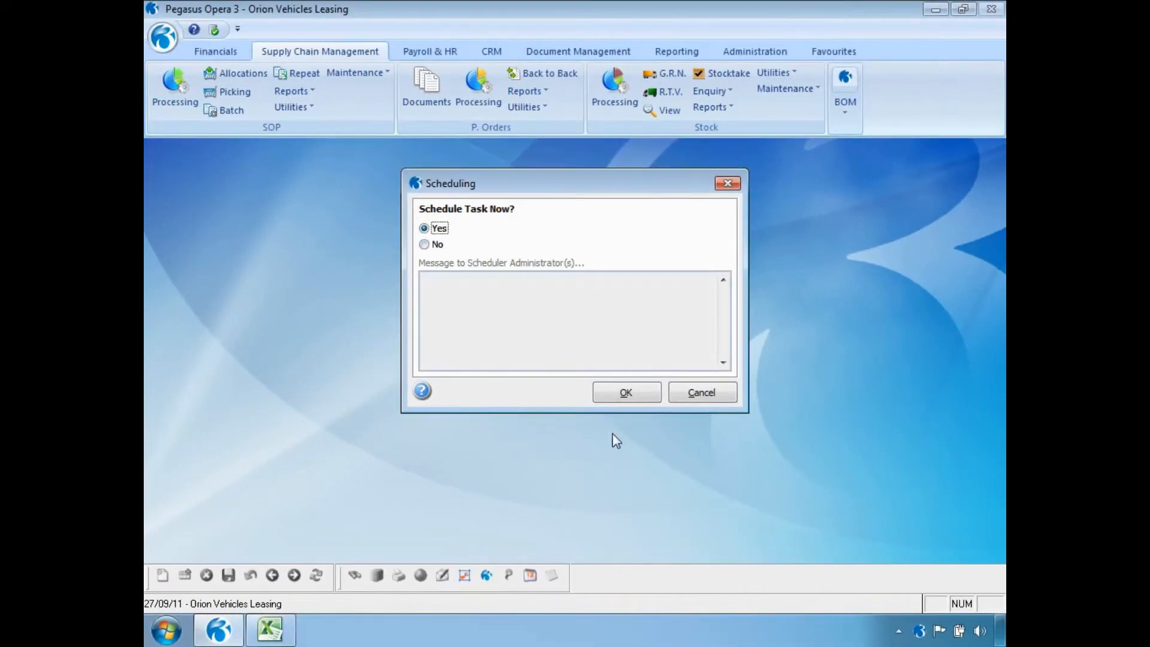
pyautogui.click(615, 400)
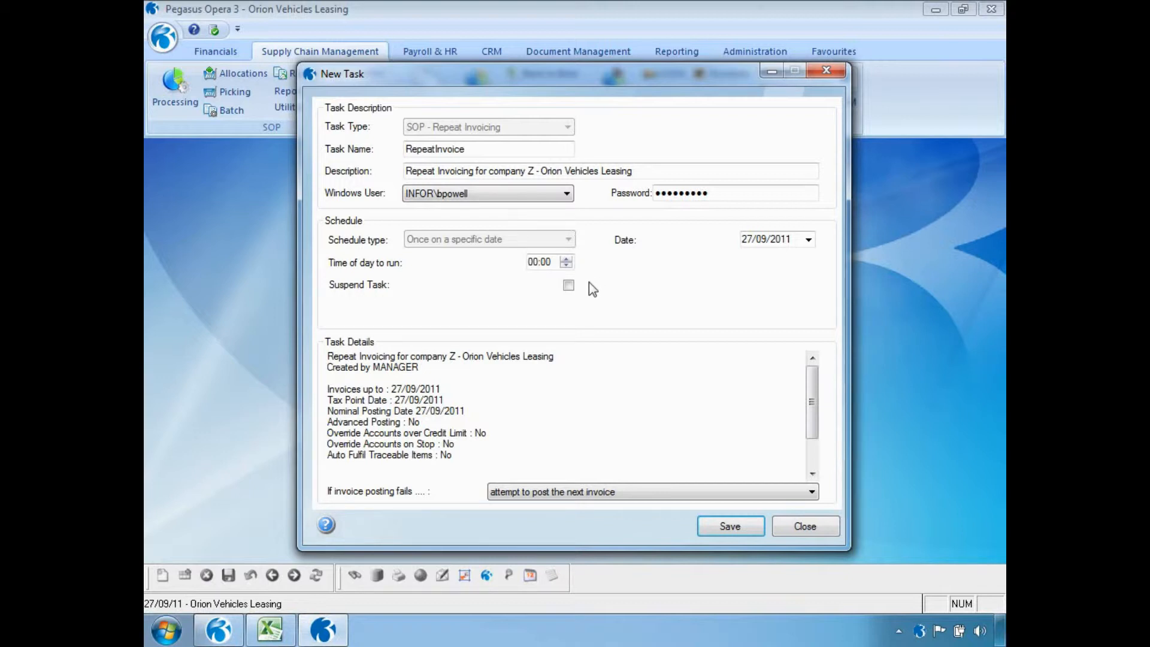
# - Set run hour 23, attempt the next invoice on posting failure, save, and close the list
pyautogui.click(534, 264)
pyautogui.write('23')
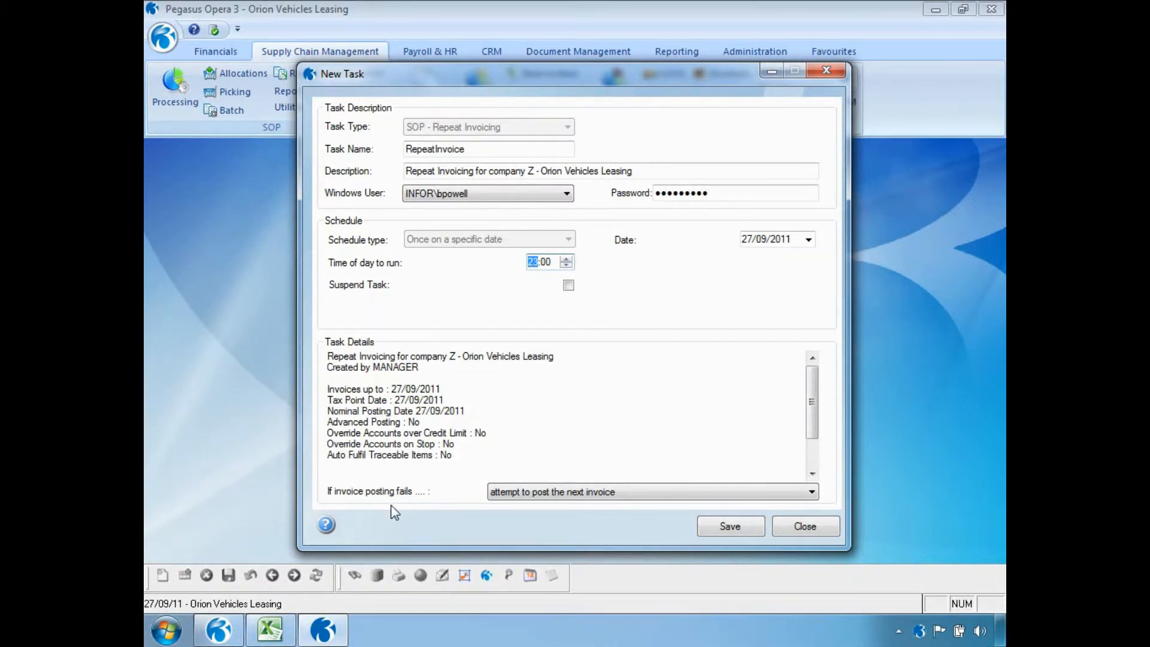
pyautogui.click(813, 497)
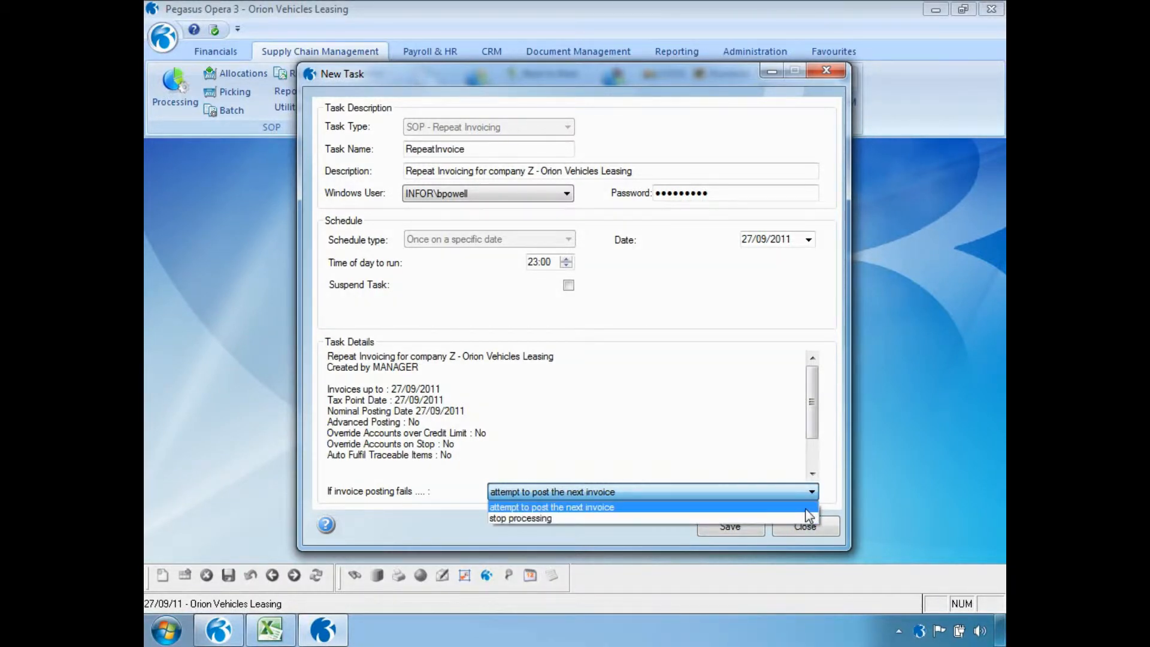
pyautogui.click(807, 506)
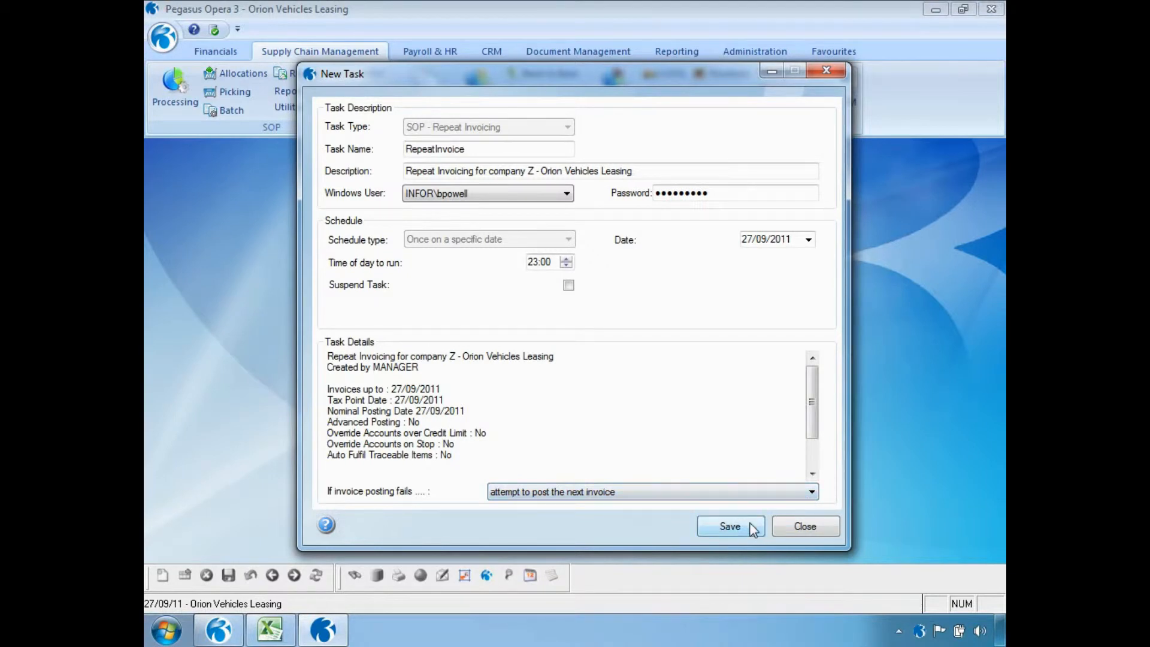
pyautogui.click(729, 526)
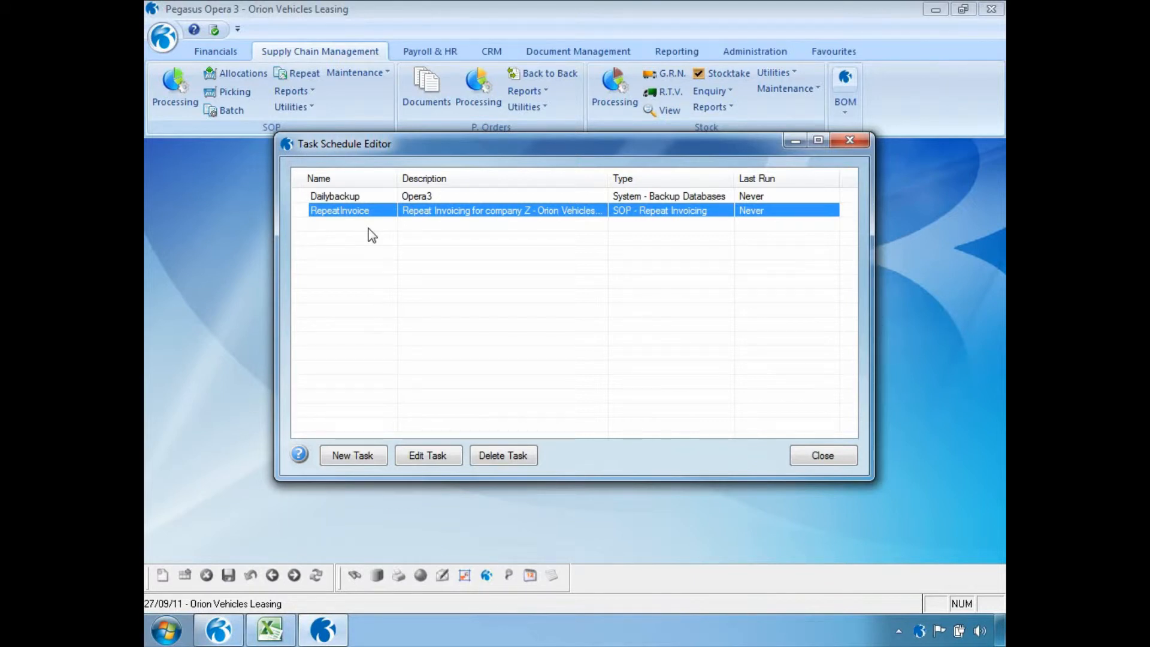
pyautogui.click(850, 459)
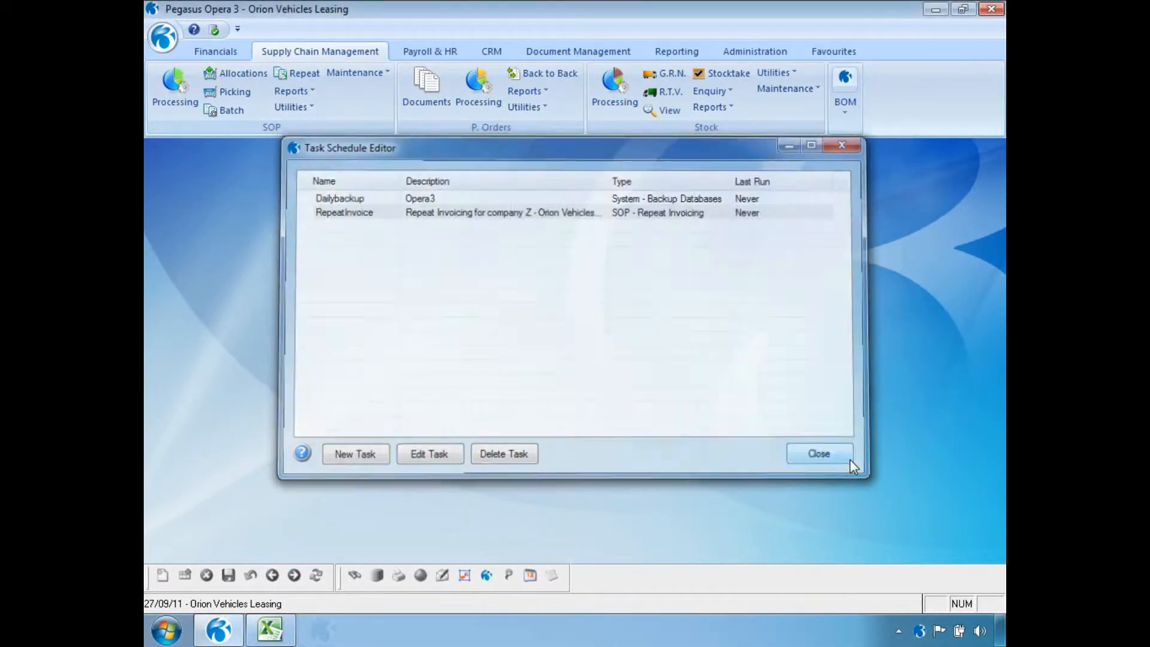
# - Open Administration > Scheduling > Messaging and start a new message record
pyautogui.click(749, 52)
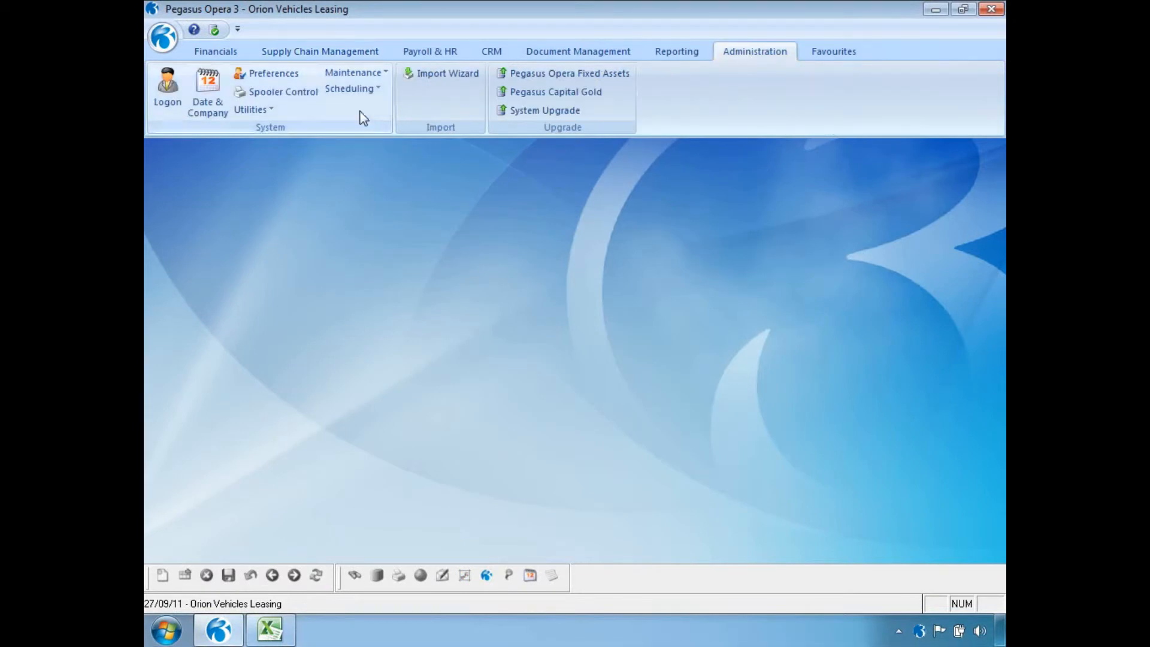
pyautogui.click(352, 88)
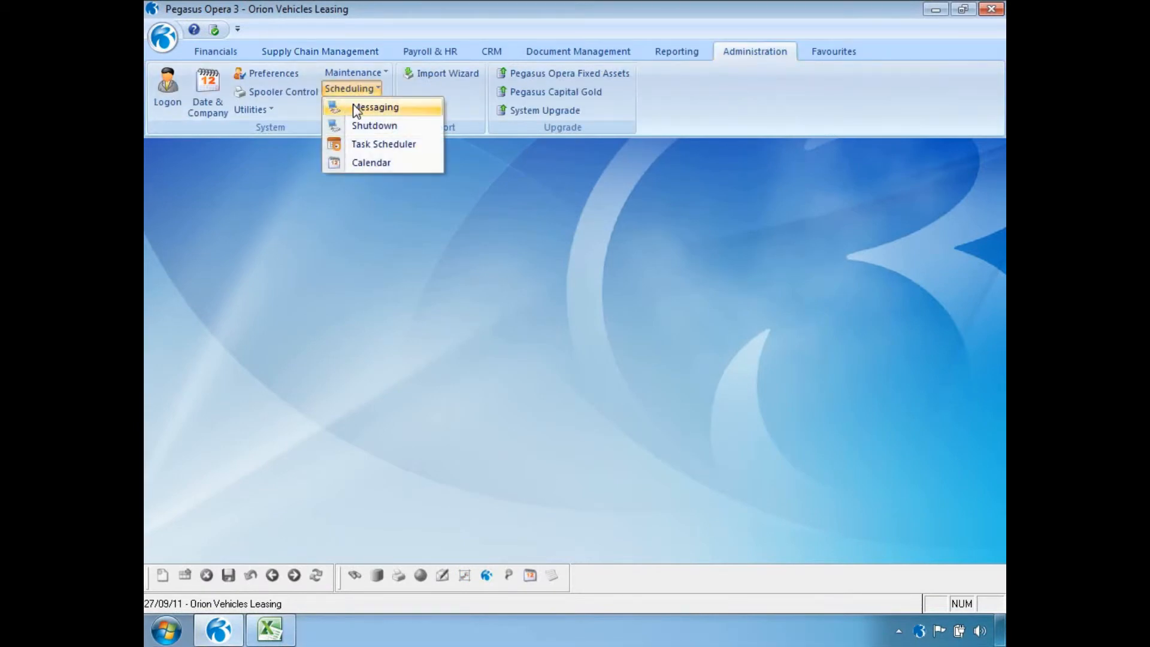
pyautogui.click(359, 107)
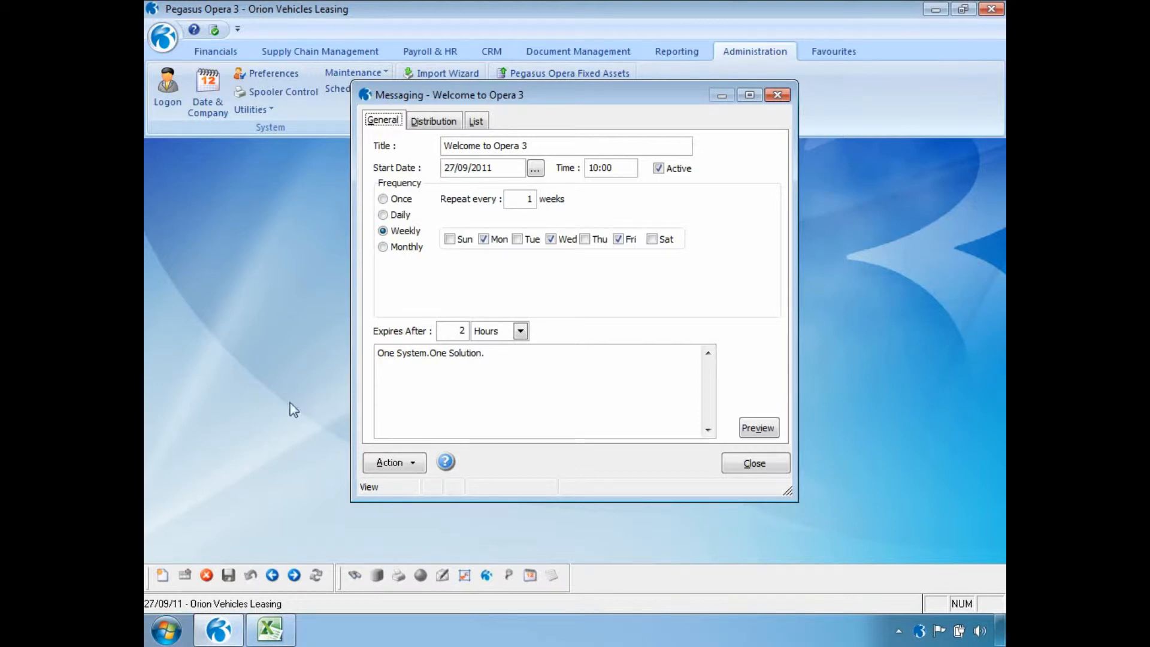
pyautogui.click(162, 576)
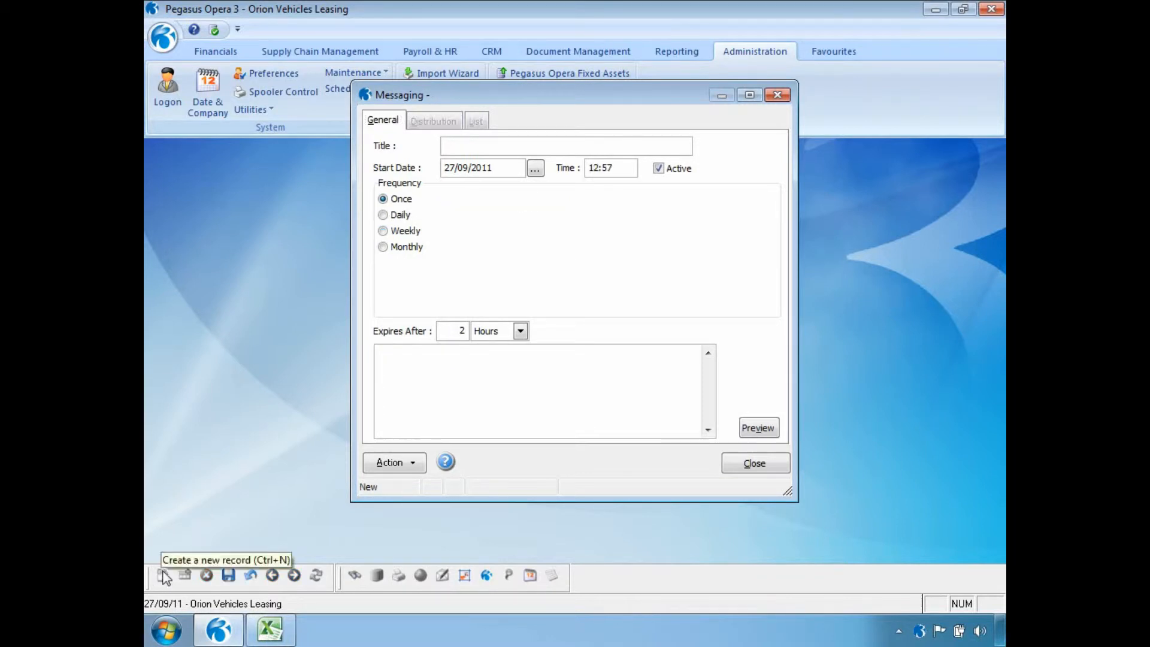
# - Title the message 'Stock take this weekend', start at 09:00, repeating daily every 3 days
pyautogui.write('Stock')
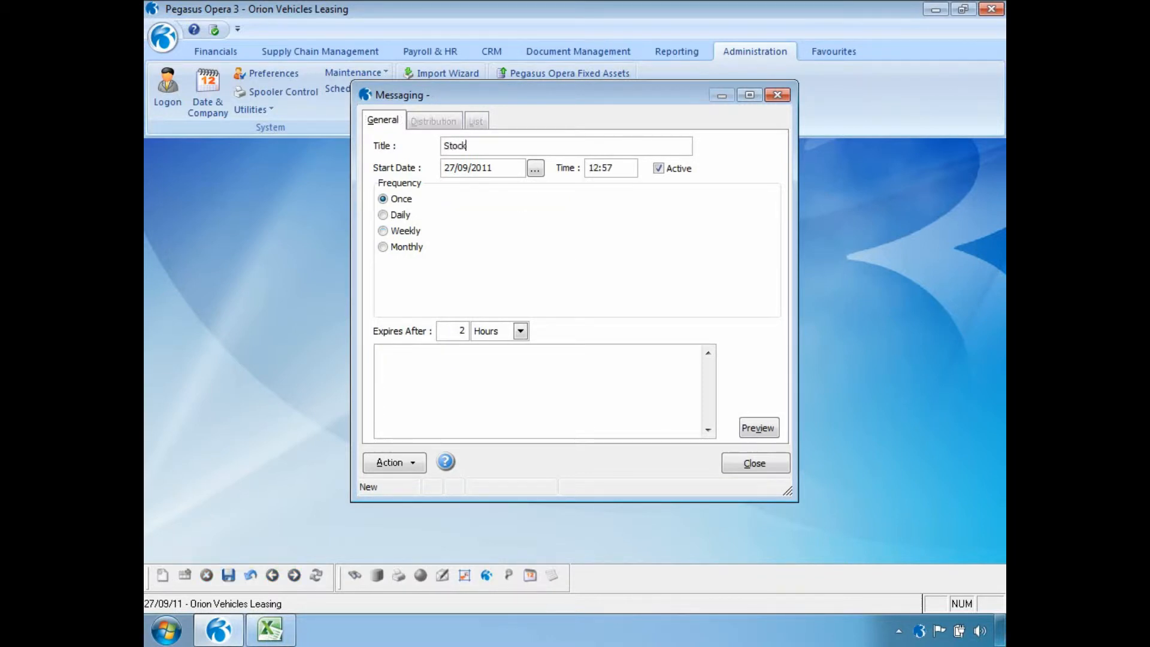
pyautogui.write(' take this weekend')
pyautogui.moveTo(617, 168); pyautogui.dragTo(592, 166)
pyautogui.write('0900')
pyautogui.click(408, 216)
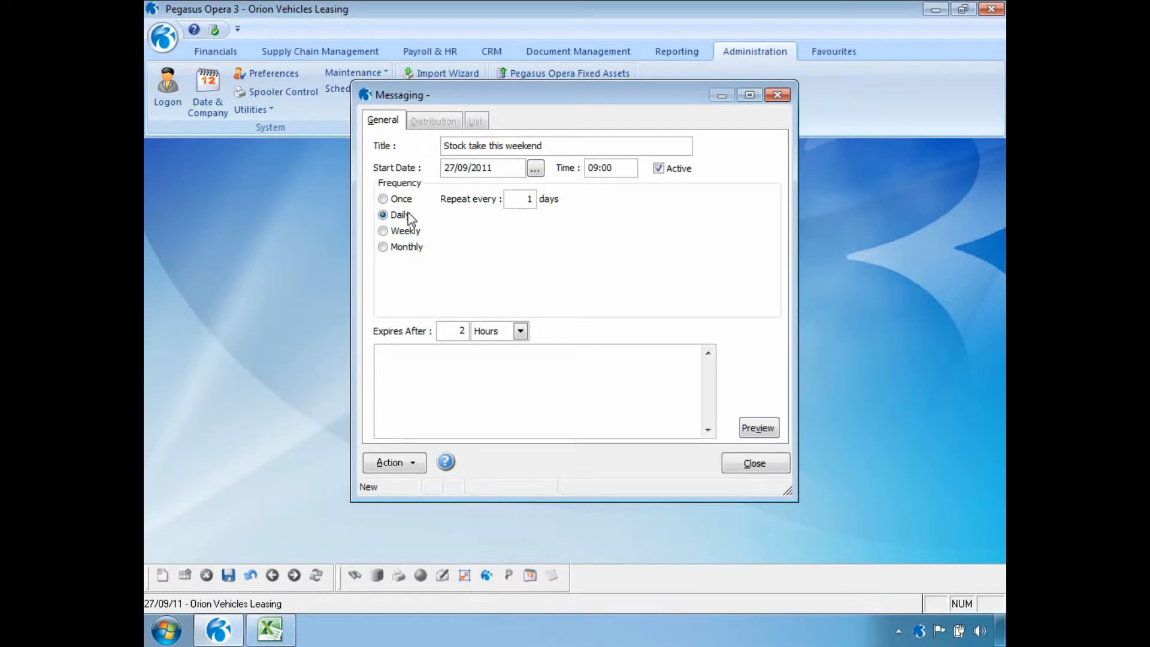
pyautogui.doubleClick(520, 200)
pyautogui.write('3')
# - Try weekly and monthly (last-week Friday) repeat options, then revert to daily repetition
pyautogui.click(386, 234)
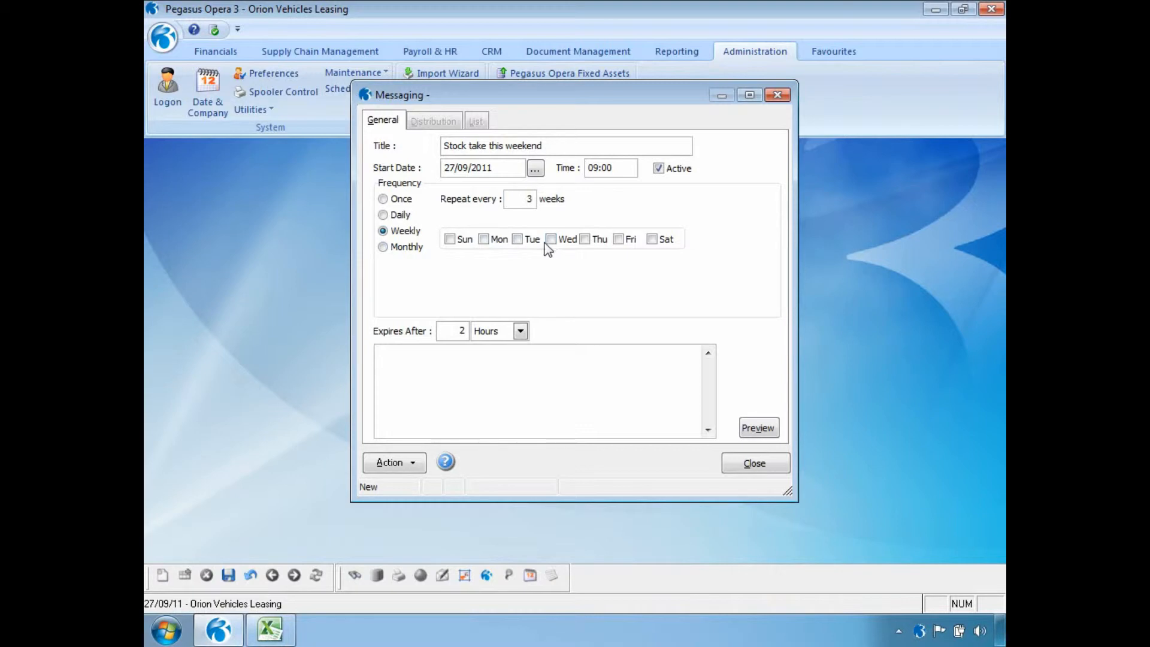
pyautogui.click(420, 248)
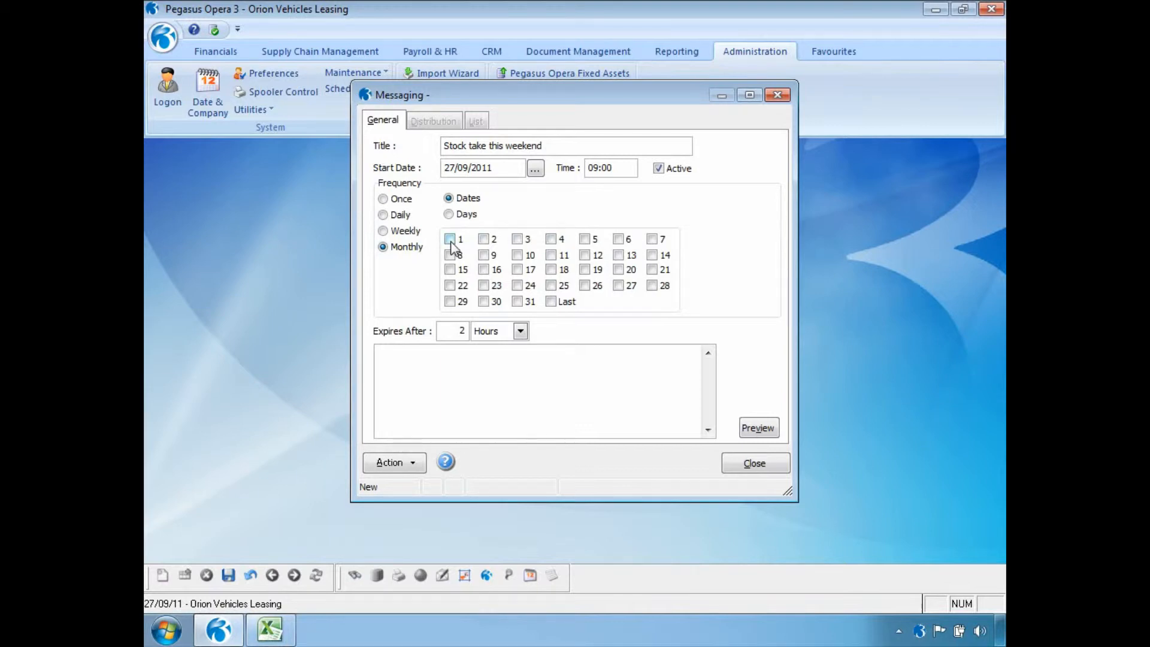
pyautogui.click(451, 217)
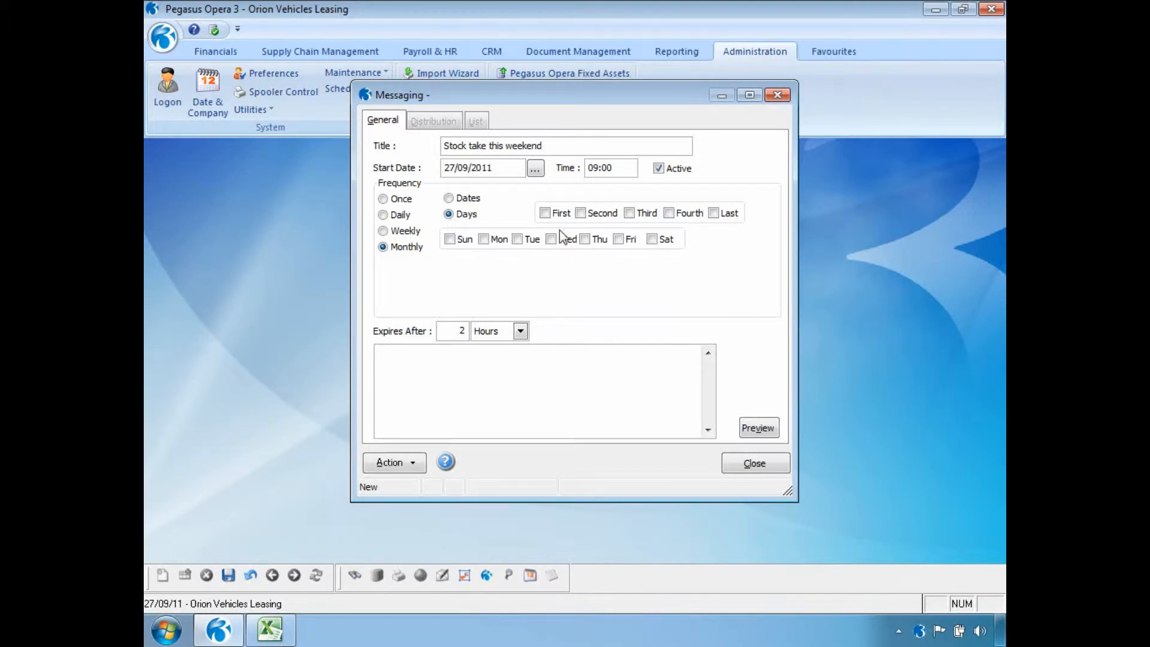
pyautogui.click(722, 216)
pyautogui.click(620, 236)
pyautogui.click(713, 214)
pyautogui.click(400, 215)
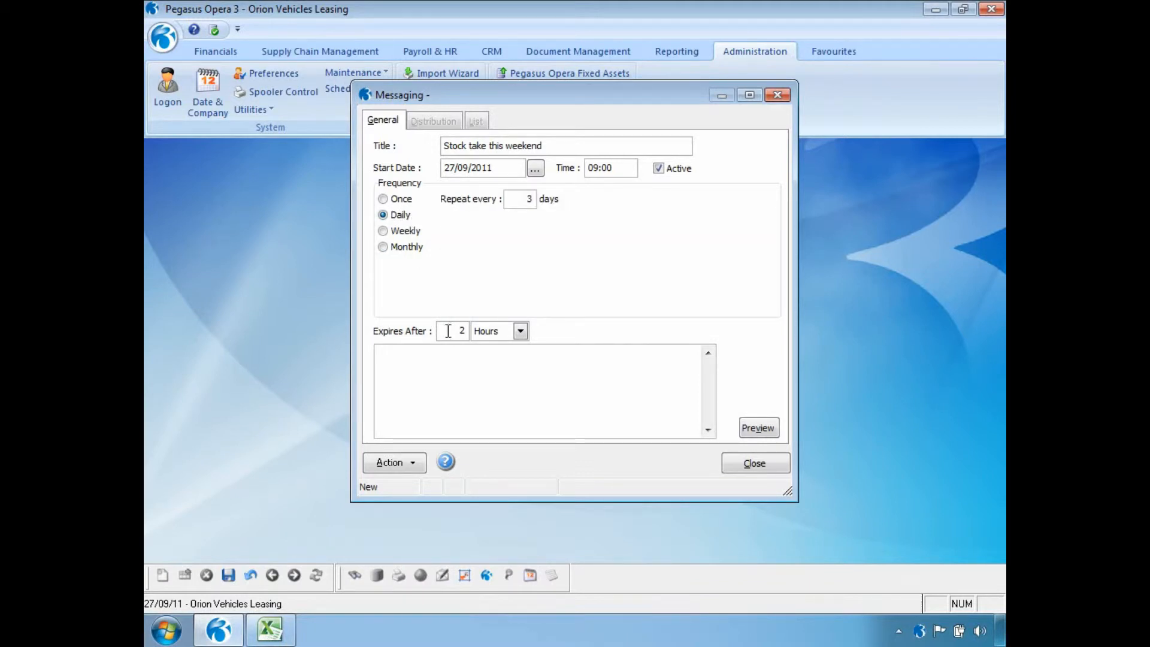
pyautogui.click(521, 331)
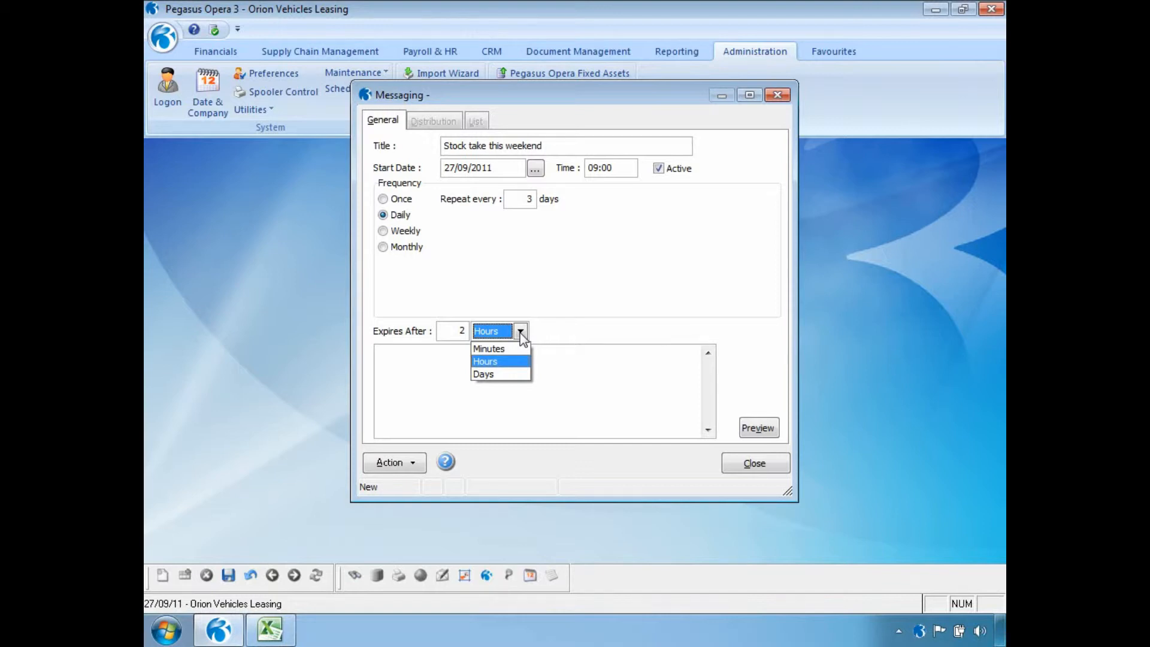
# - Keep the 2-hour expiry, write the three-line 'Stock take this weekend' office-closed body, and save the message
pyautogui.click(520, 333)
pyautogui.click(454, 375)
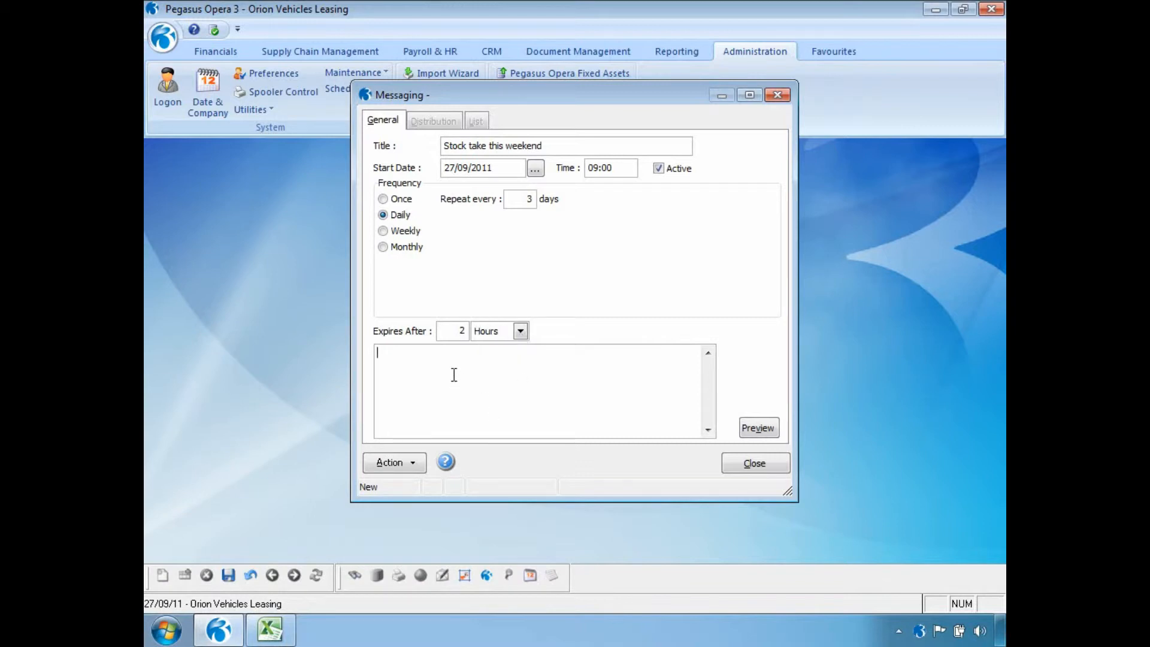
pyautogui.write('Stock take this weekend')
pyautogui.press('Return')
pyautogui.write('Please do not come into the office')
pyautogui.press('Return')
pyautogui.write('Because it will be closed')
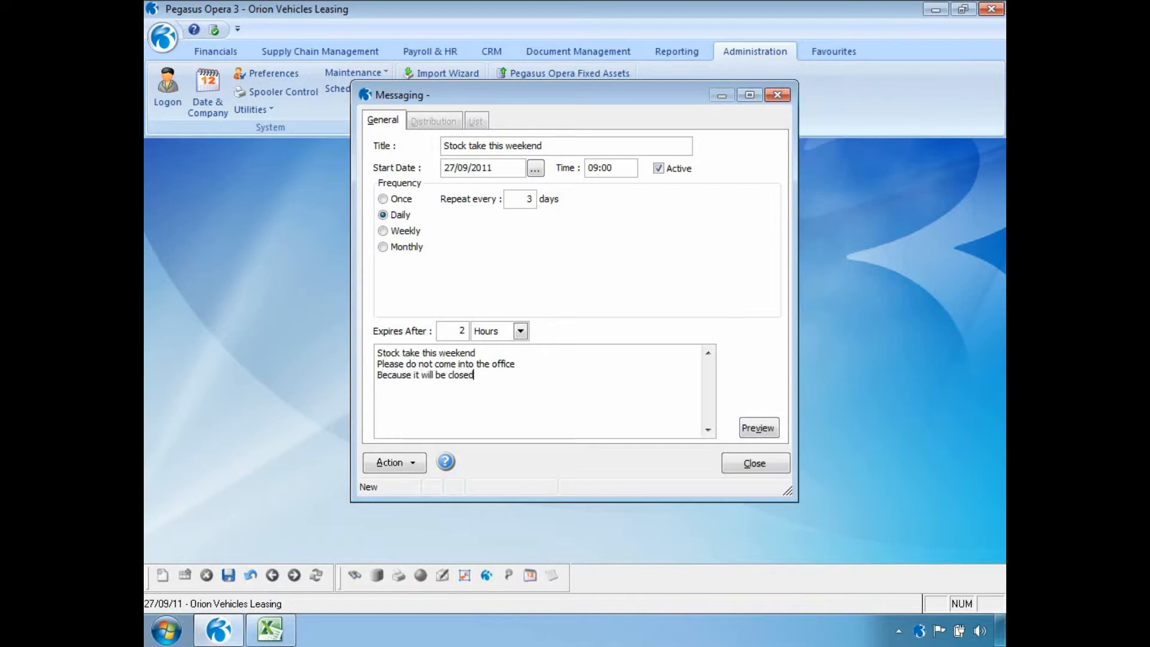
pyautogui.click(228, 575)
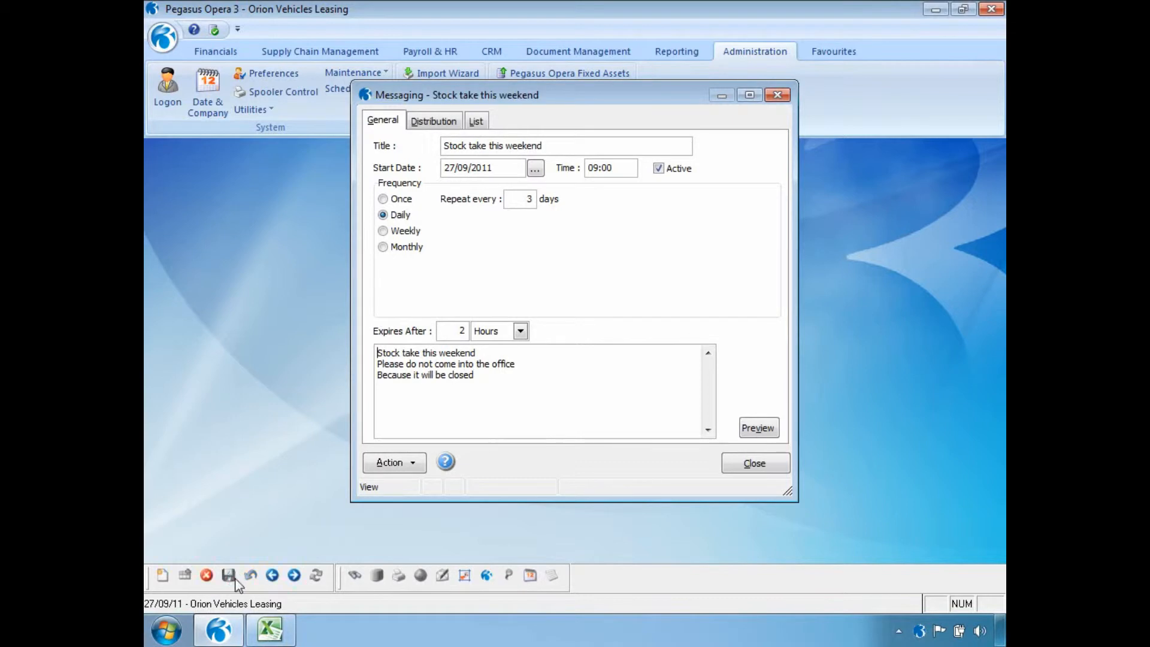
pyautogui.click(443, 122)
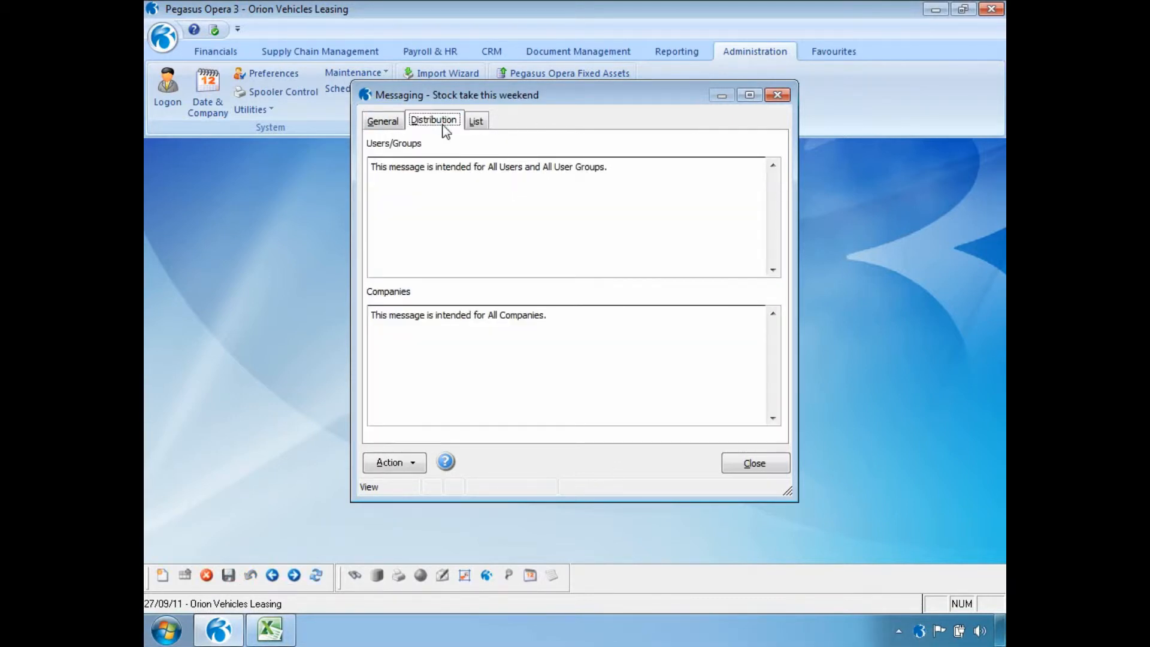
pyautogui.click(411, 463)
pyautogui.click(431, 473)
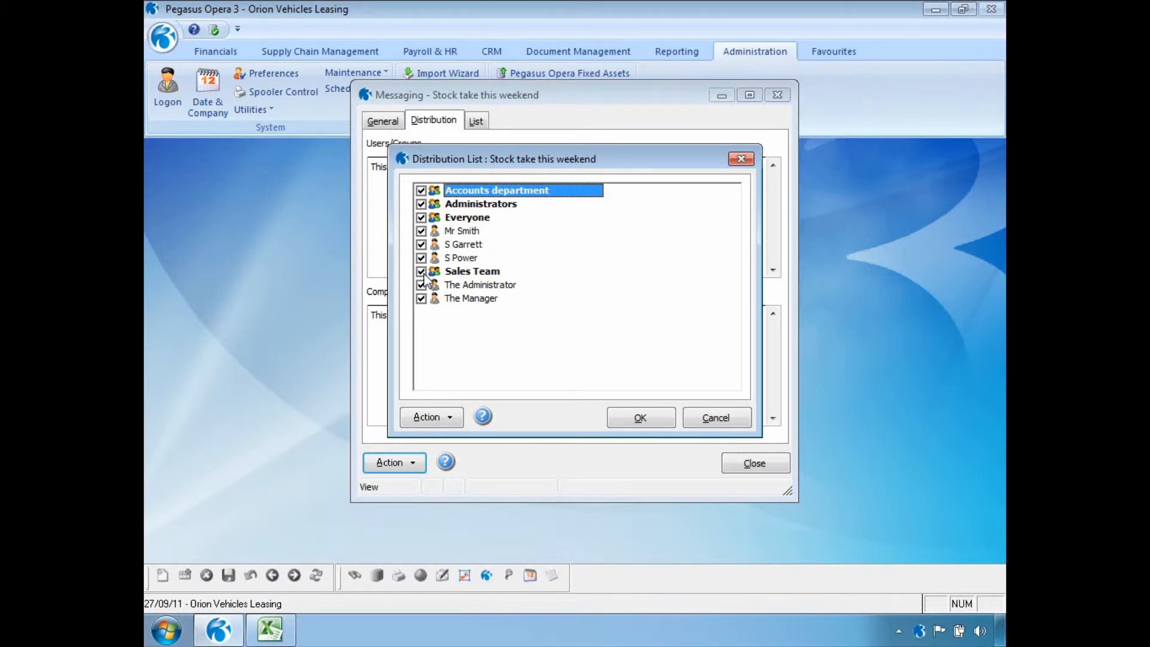
pyautogui.click(653, 412)
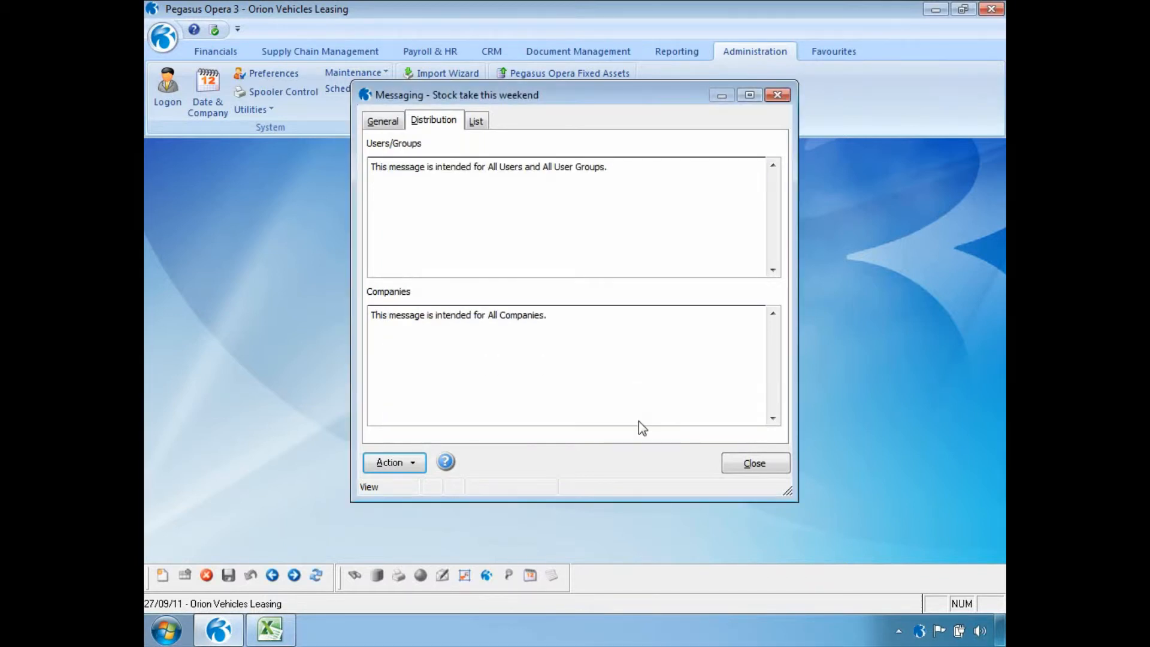
pyautogui.click(412, 466)
pyautogui.click(425, 491)
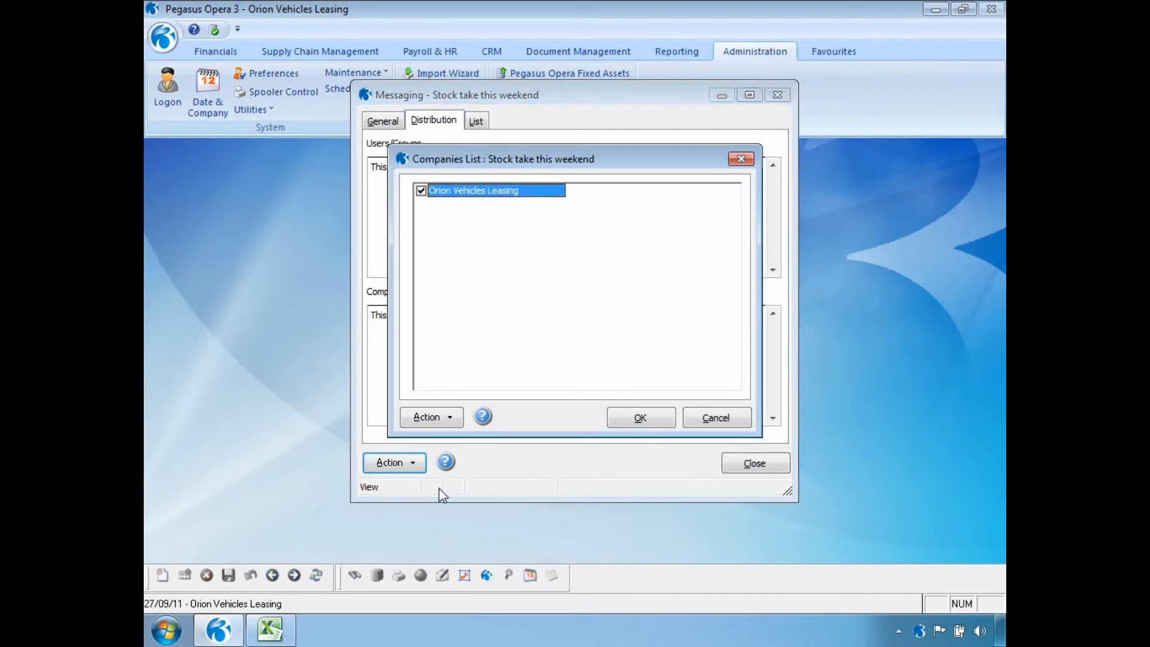
pyautogui.click(673, 418)
pyautogui.click(395, 463)
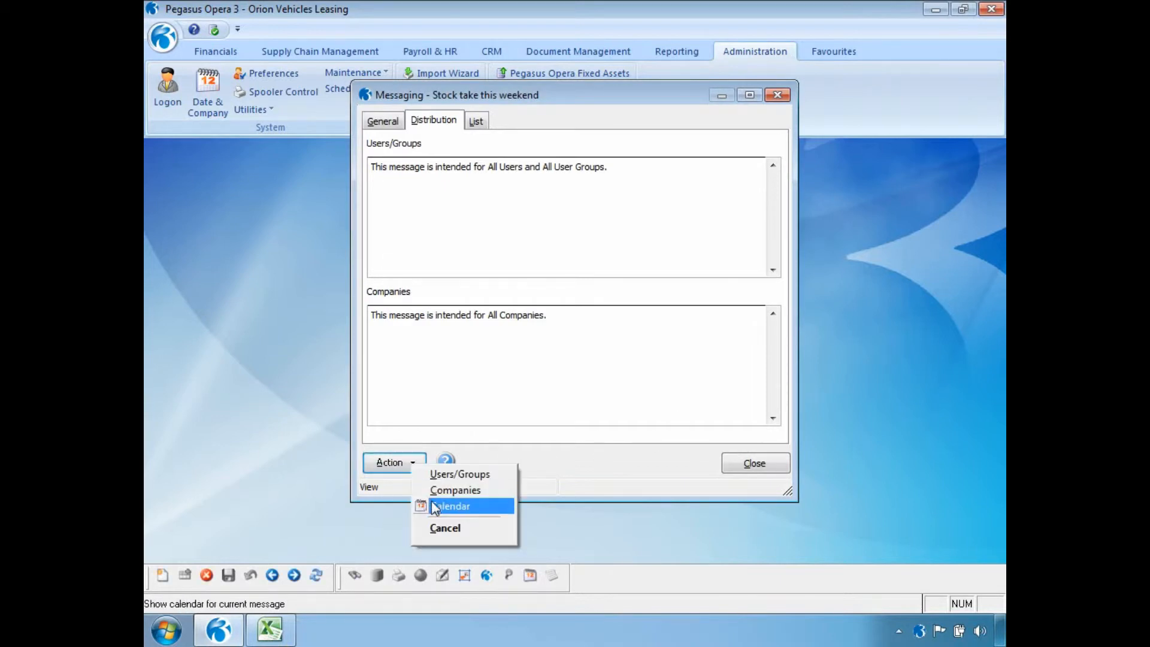
pyautogui.click(424, 506)
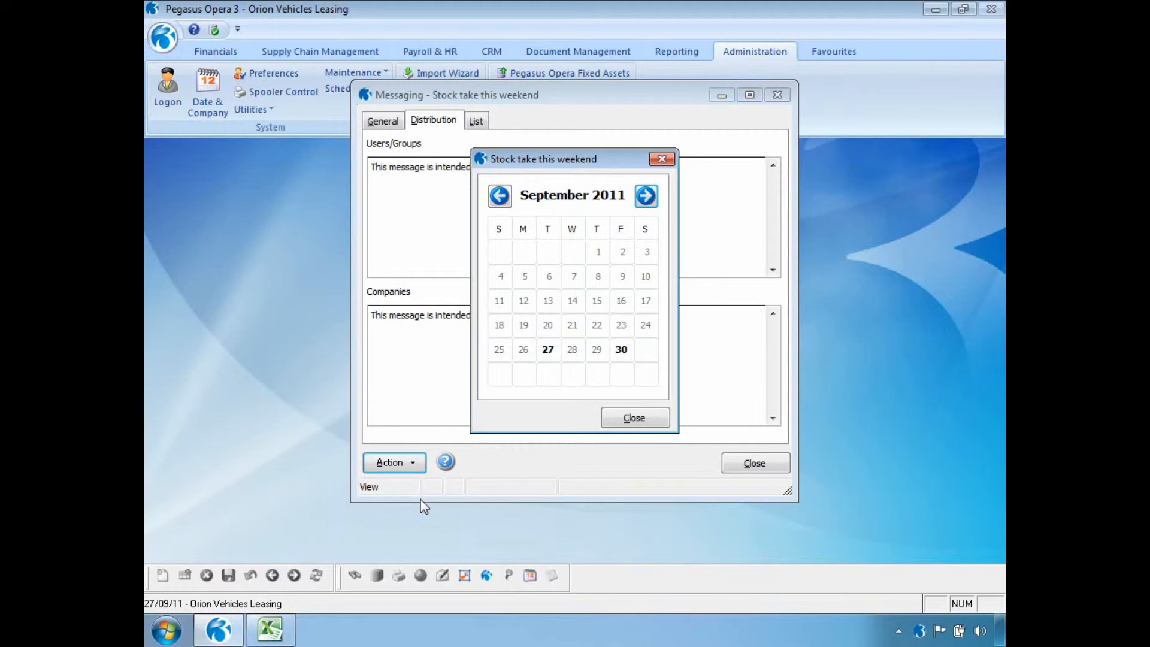
pyautogui.click(618, 417)
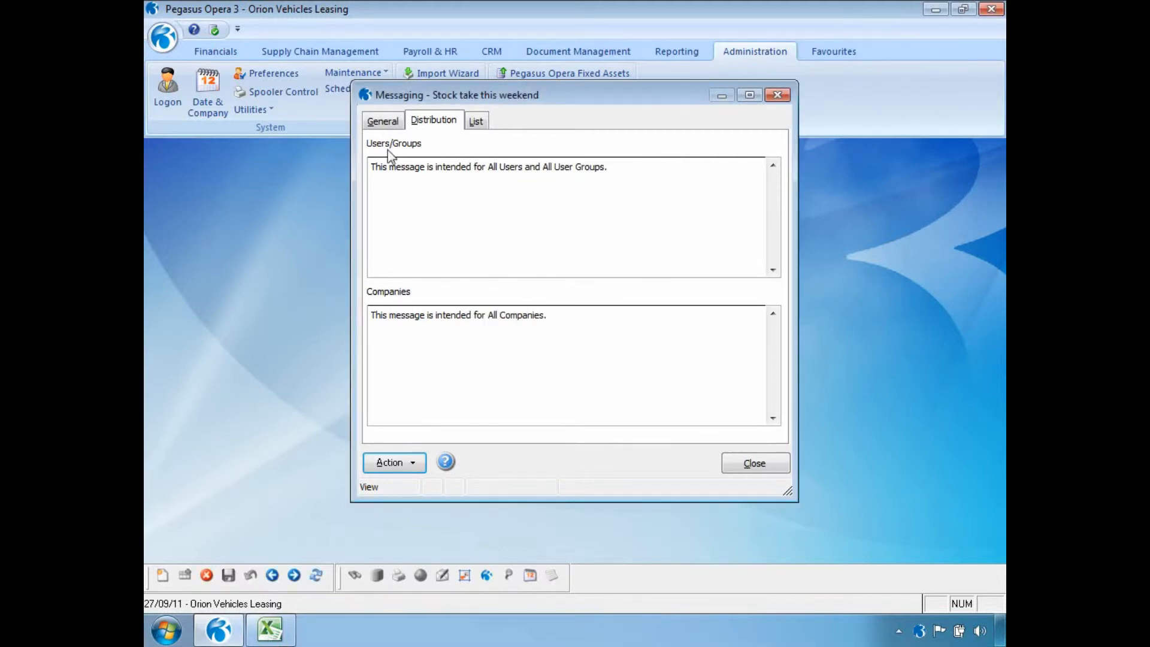
pyautogui.click(383, 121)
pyautogui.click(759, 431)
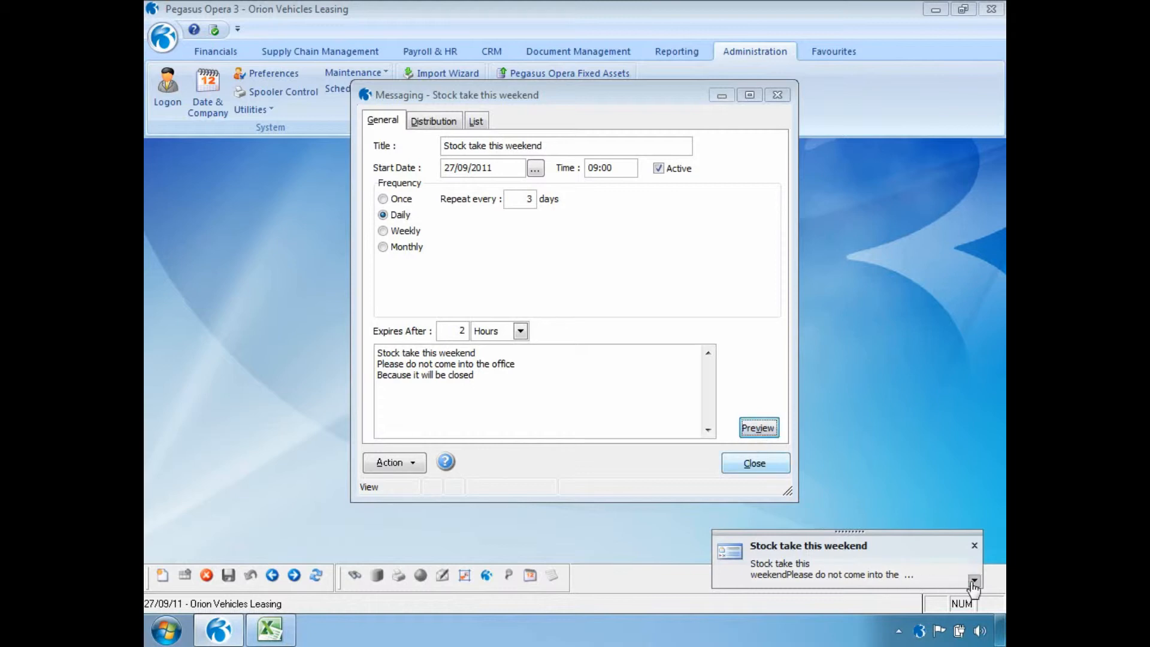
# - Read the full 'Stock take this weekend' notification, then dismiss it
pyautogui.click(973, 581)
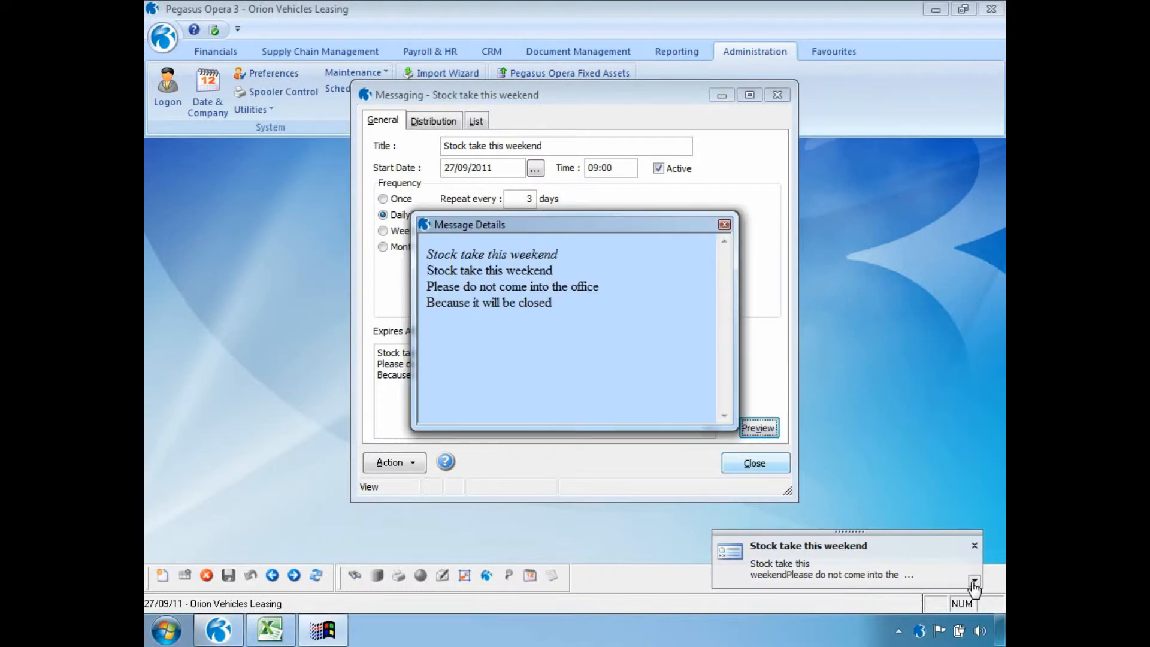
pyautogui.click(724, 225)
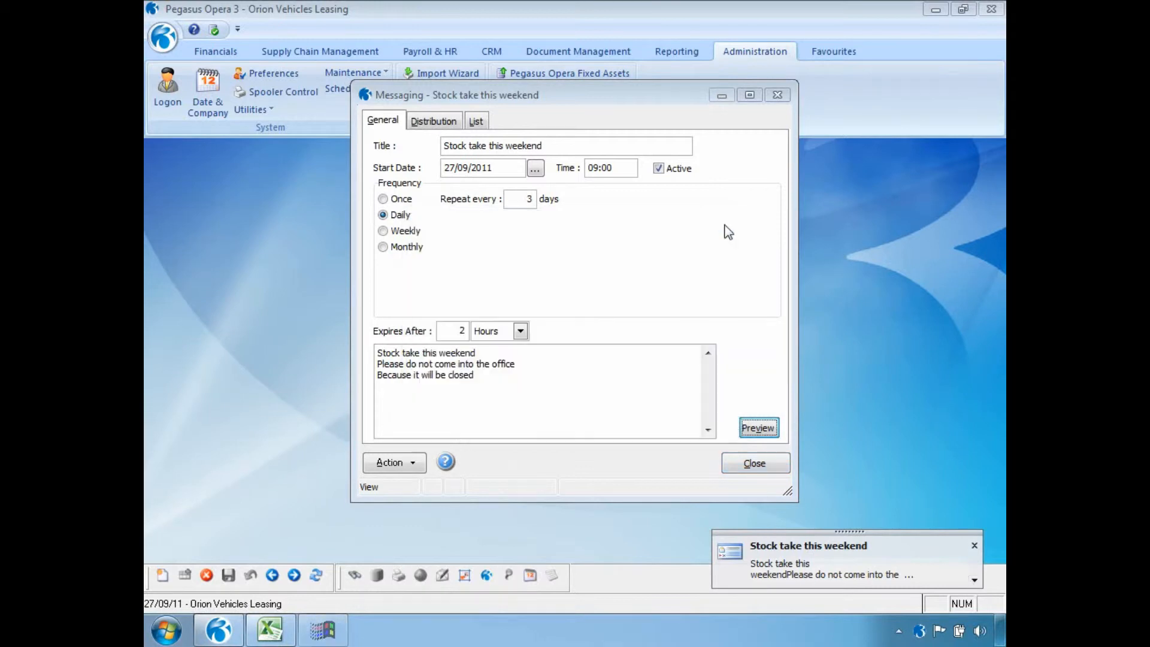
pyautogui.click(269, 628)
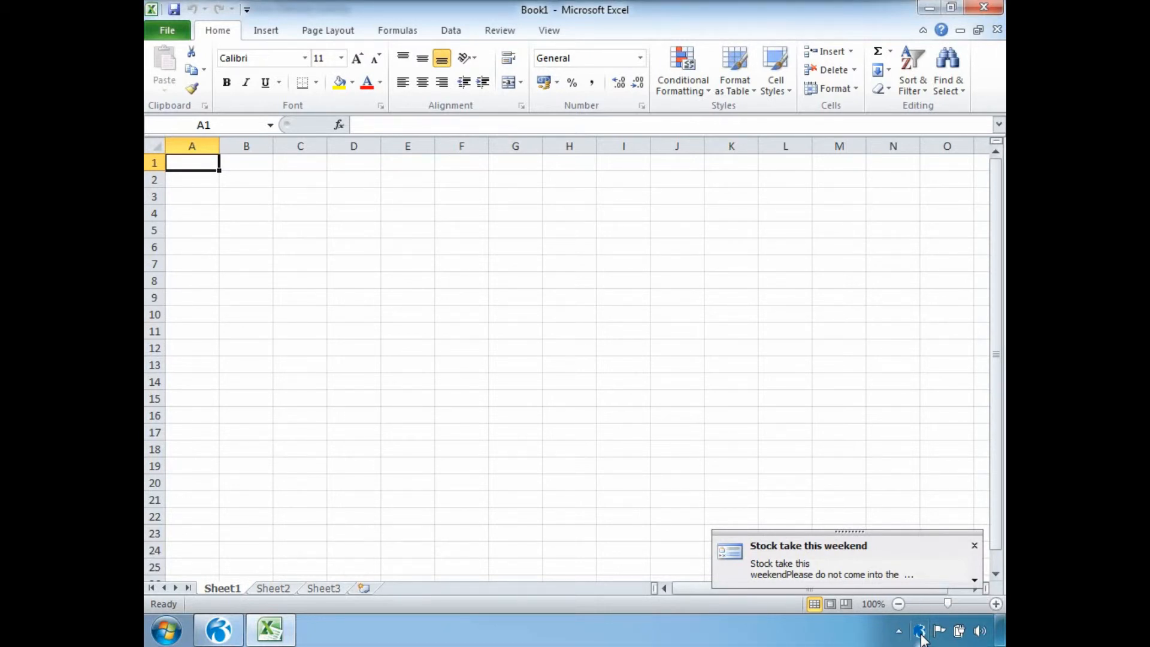
pyautogui.click(214, 641)
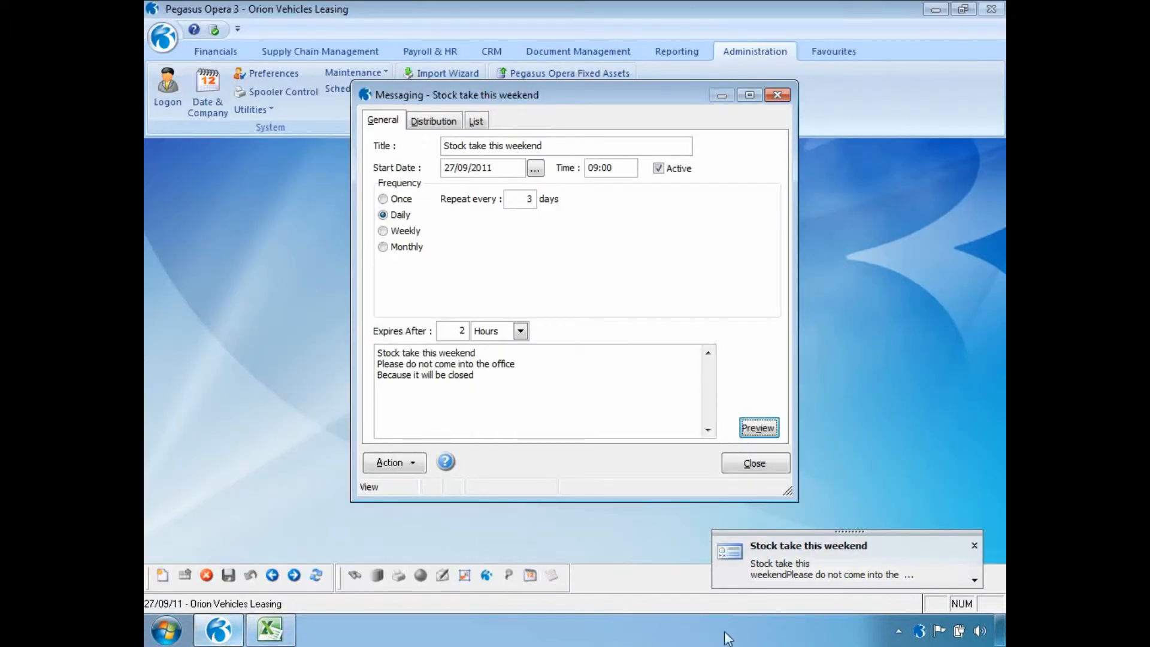
pyautogui.click(974, 545)
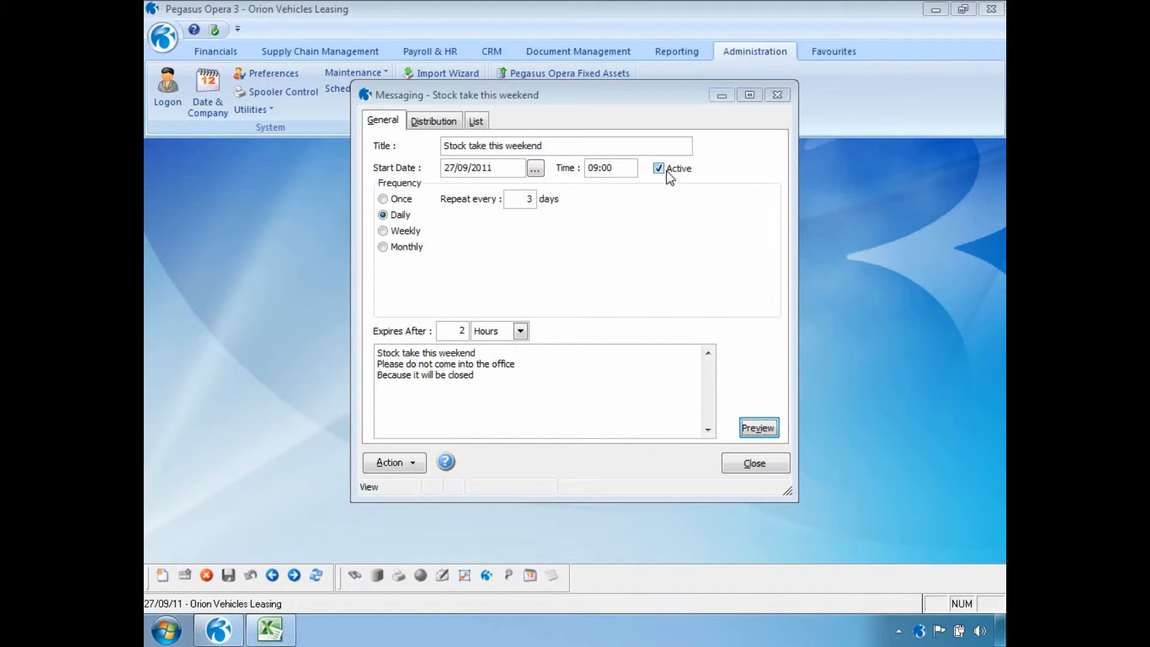
# - Toggle the message's Active setting, save it and close the Messaging record
pyautogui.click(659, 169)
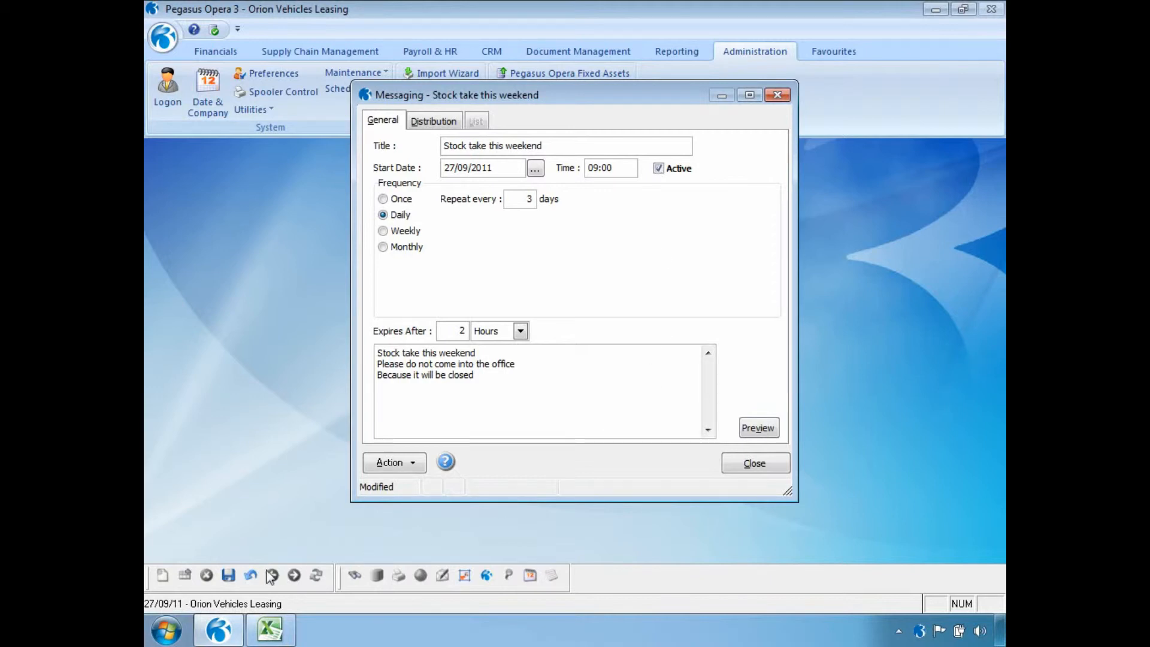
pyautogui.click(232, 574)
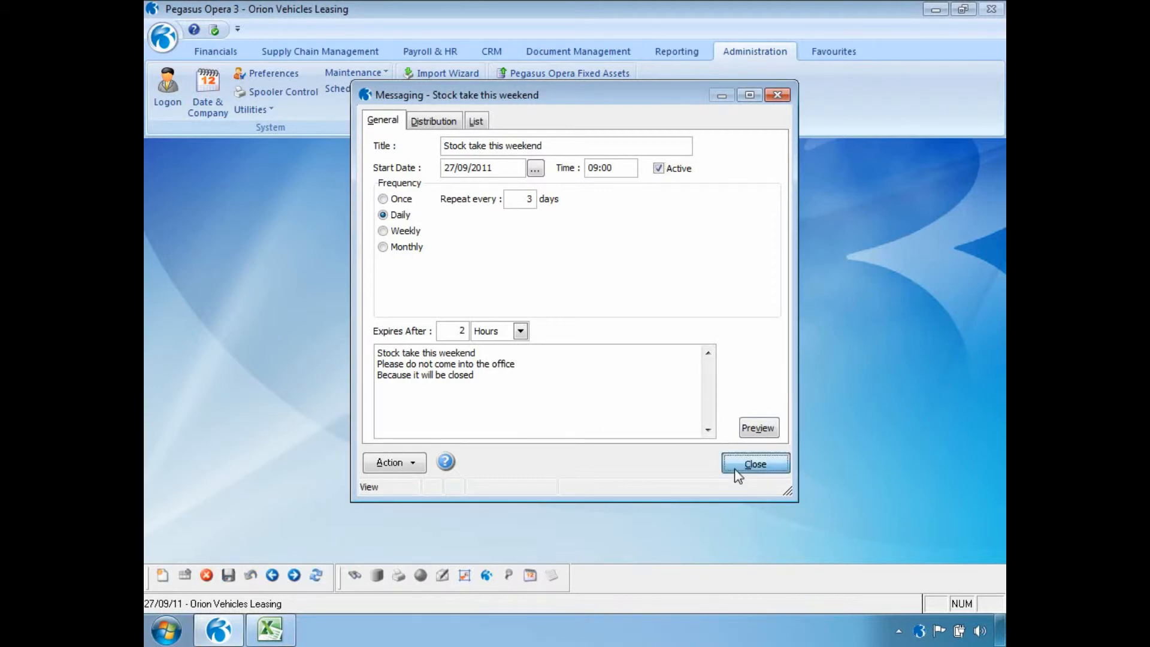
pyautogui.click(736, 468)
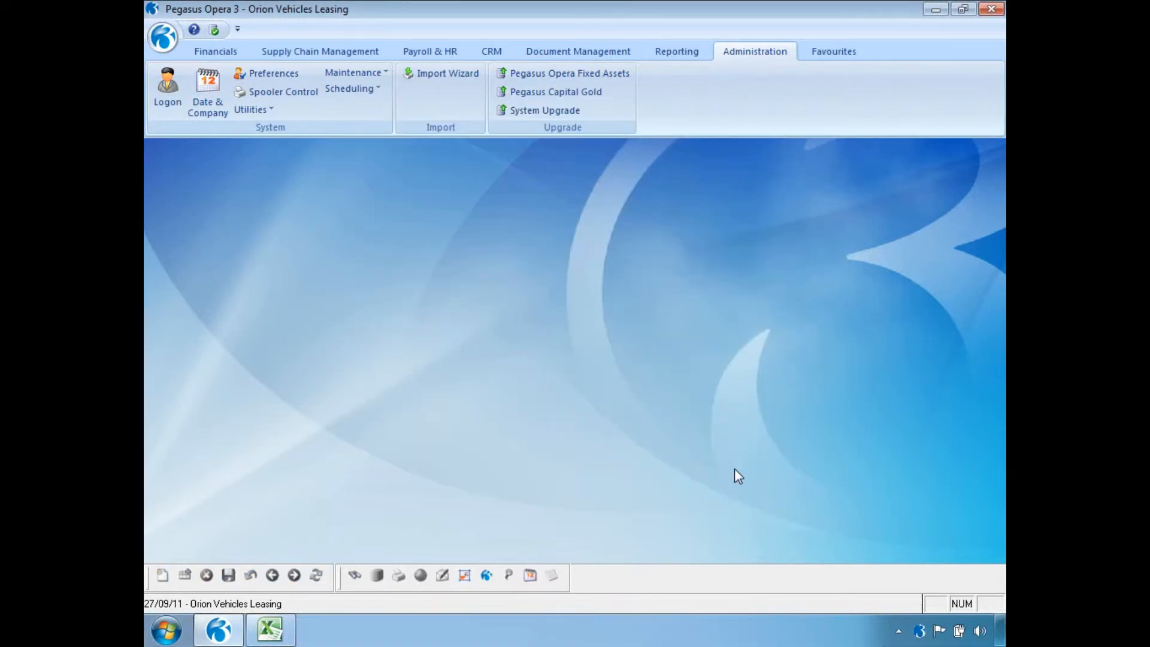
# - Open the Shutdown records from Scheduling and start a new blank shutdown record
pyautogui.click(375, 90)
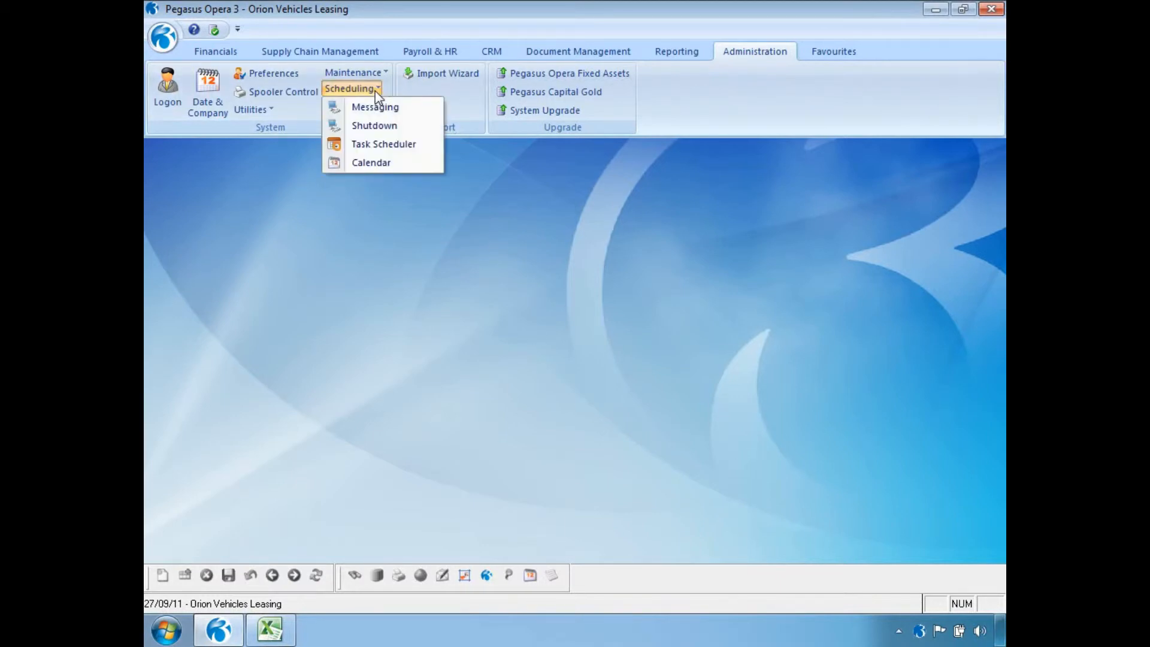
pyautogui.click(375, 126)
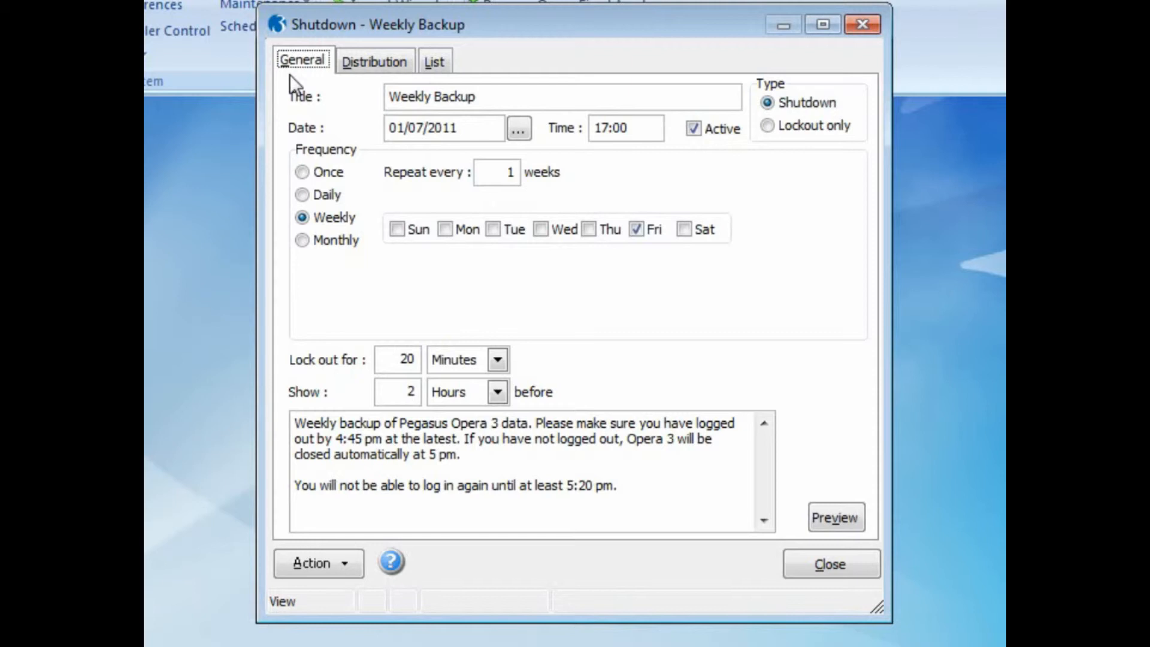
pyautogui.hotkey('ctrl', 'n')
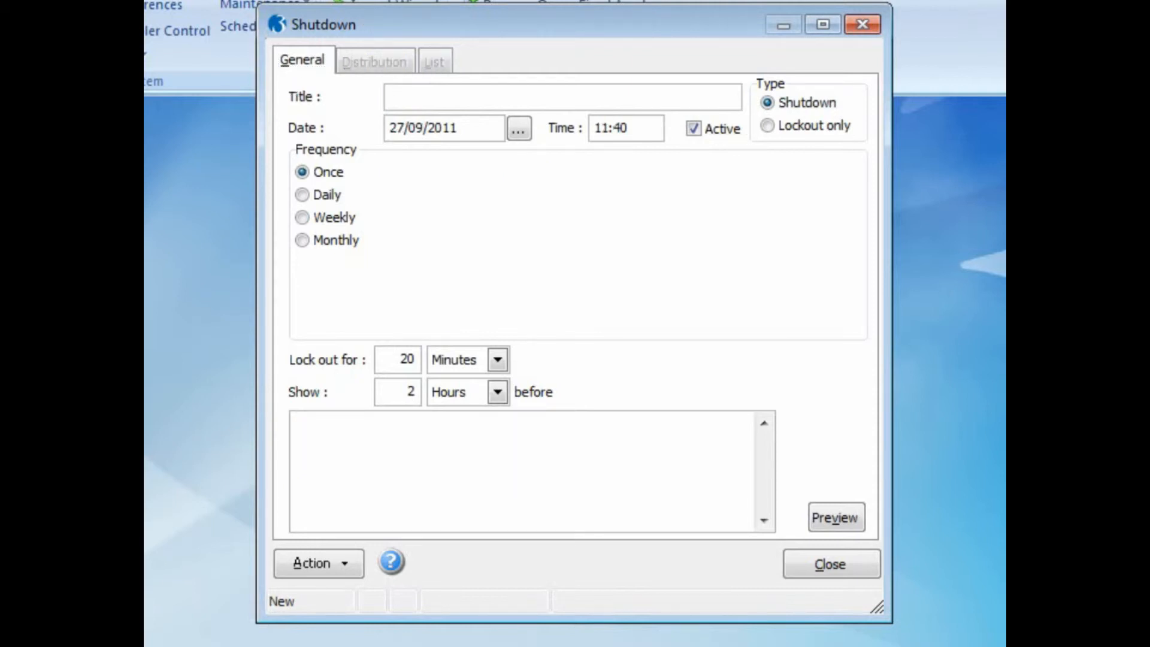
# - Title the shutdown 'Shut Down - Daily Backup' at 13:00 with a 1-hour lockout
pyautogui.write('Shut Down - Daily Ba')
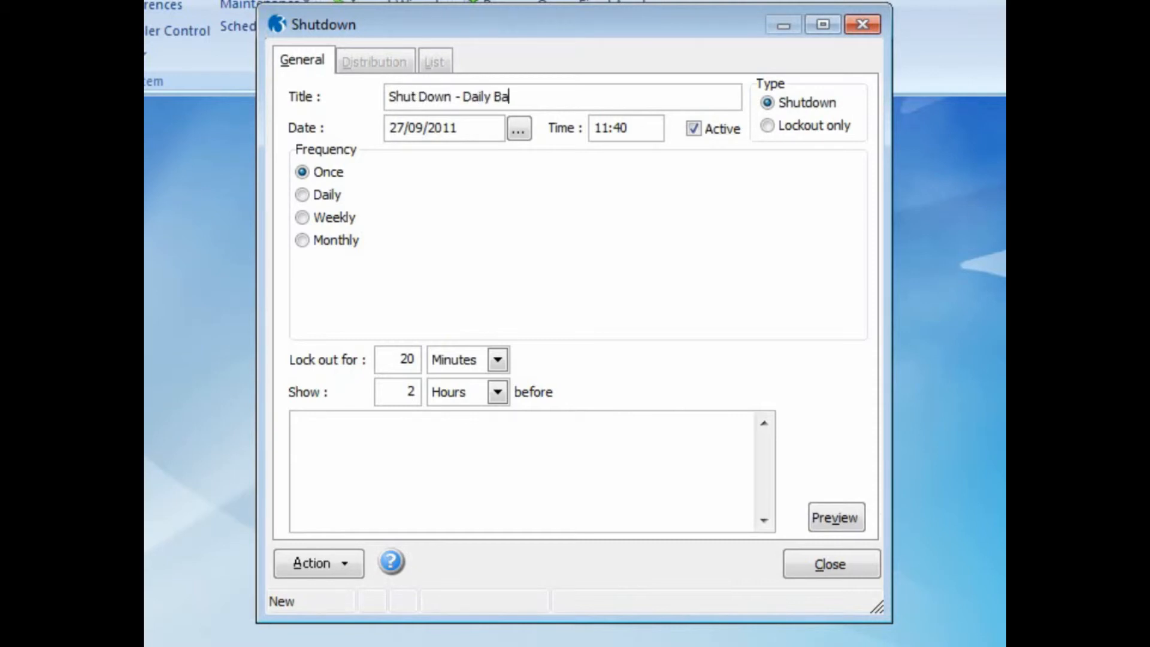
pyautogui.write('ckup')
pyautogui.moveTo(623, 127); pyautogui.dragTo(578, 127)
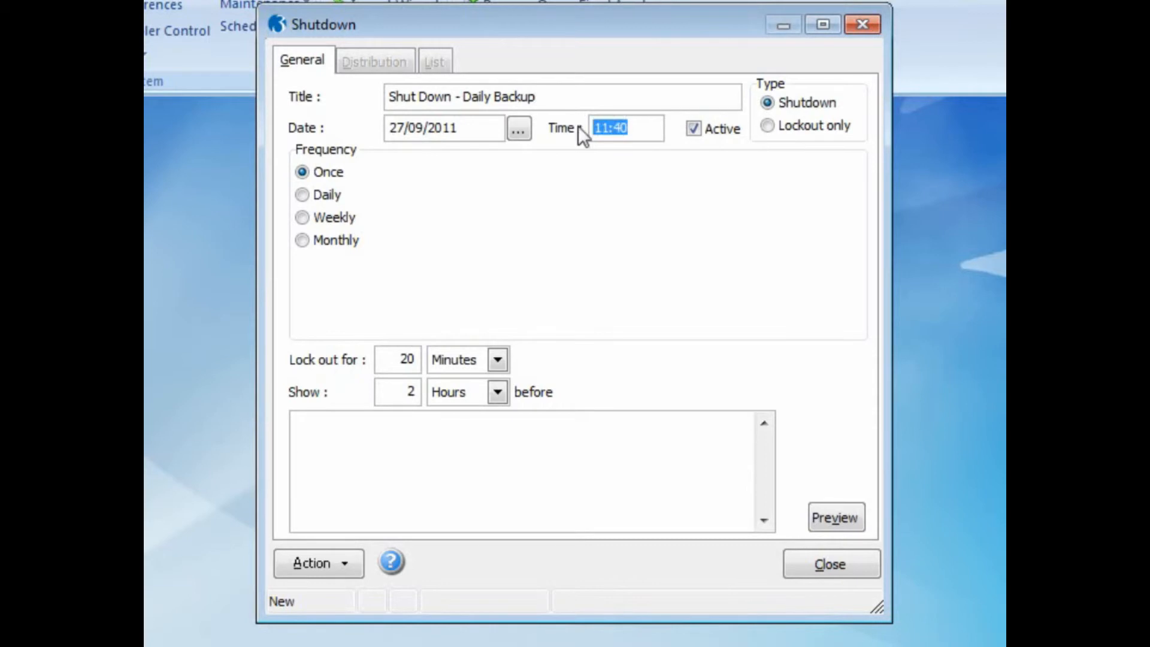
pyautogui.write('13:00')
pyautogui.click(498, 360)
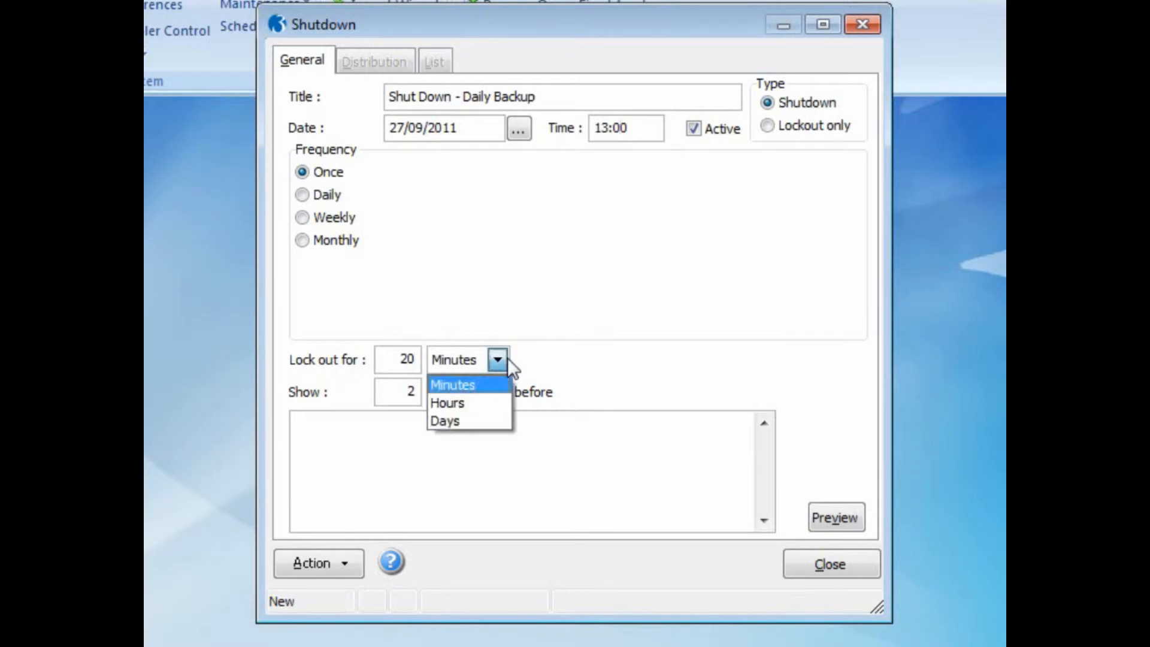
pyautogui.click(495, 401)
pyautogui.moveTo(393, 358); pyautogui.dragTo(422, 356)
pyautogui.write('1')
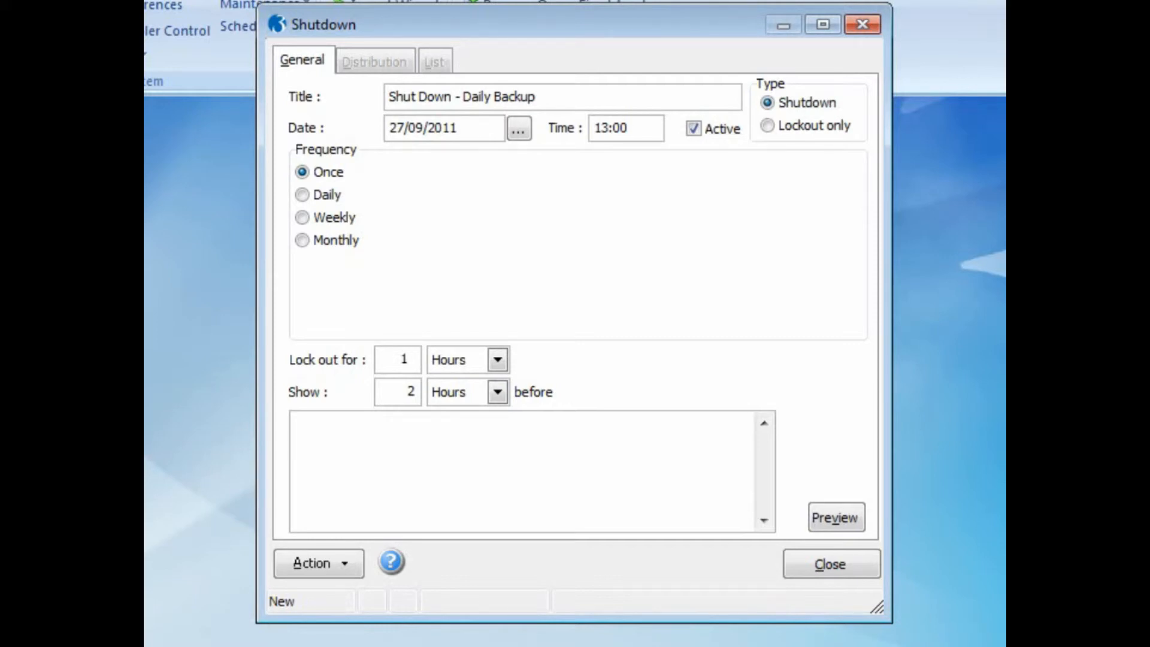
# - Enter the three-line message 'Backup 1:00pm / Please log out before / Otherwise the system will log you out'
pyautogui.click(394, 419)
pyautogui.write('Backup 1:00pm')
pyautogui.press('Return')
pyautogui.write('Plea')
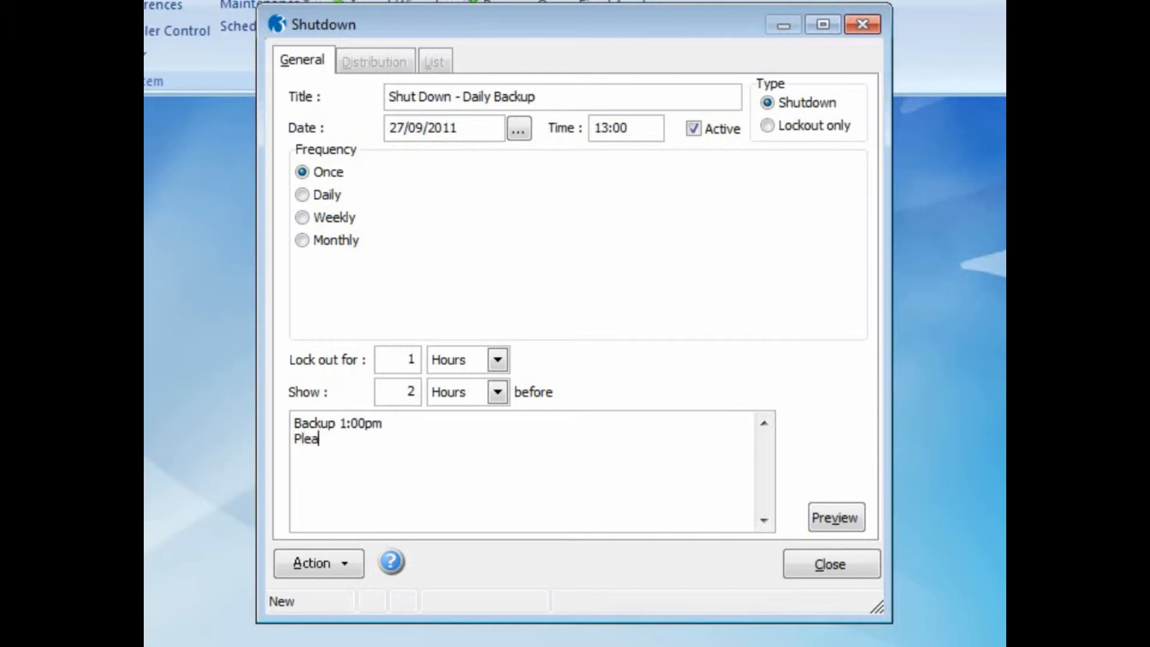
pyautogui.write('se log out before')
pyautogui.press('Return')
pyautogui.write('Otherwise the')
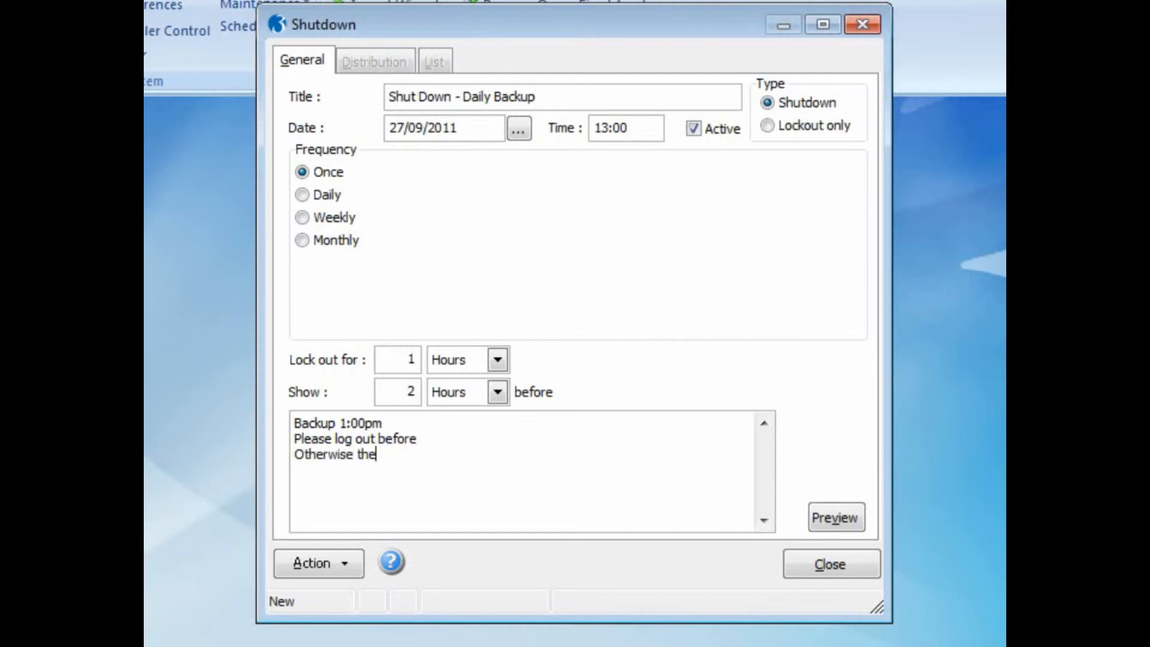
pyautogui.write(' system will log you out')
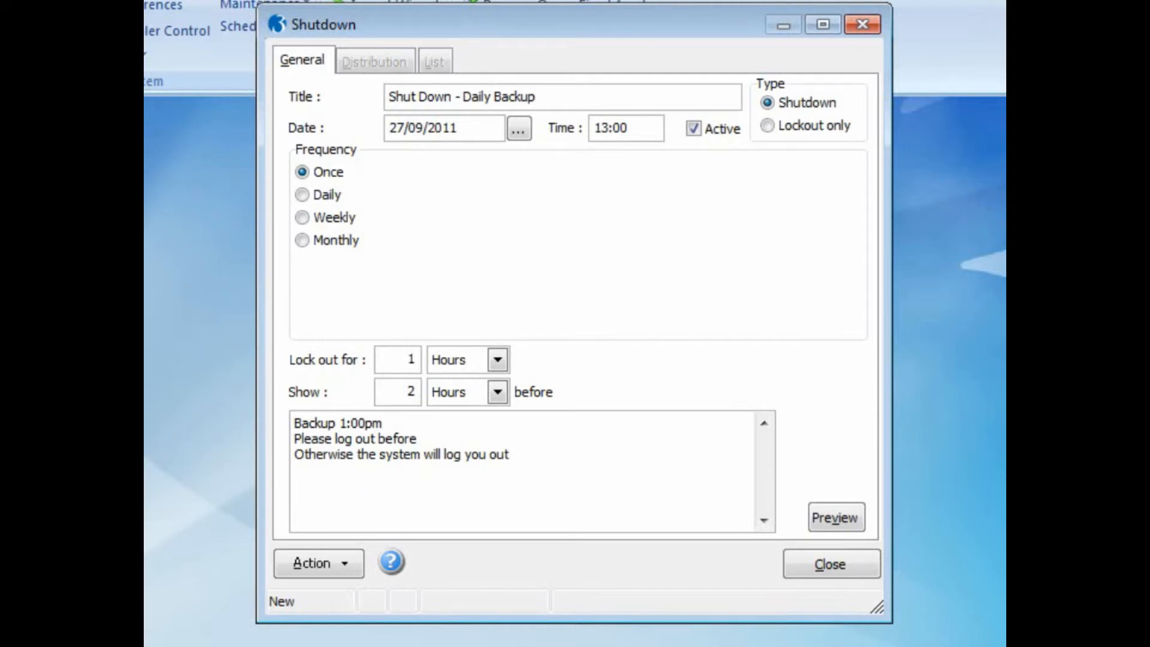
# - Show the warning 1 Hours before the shutdown
pyautogui.moveTo(380, 392); pyautogui.dragTo(423, 393)
pyautogui.write('1')
pyautogui.click(497, 392)
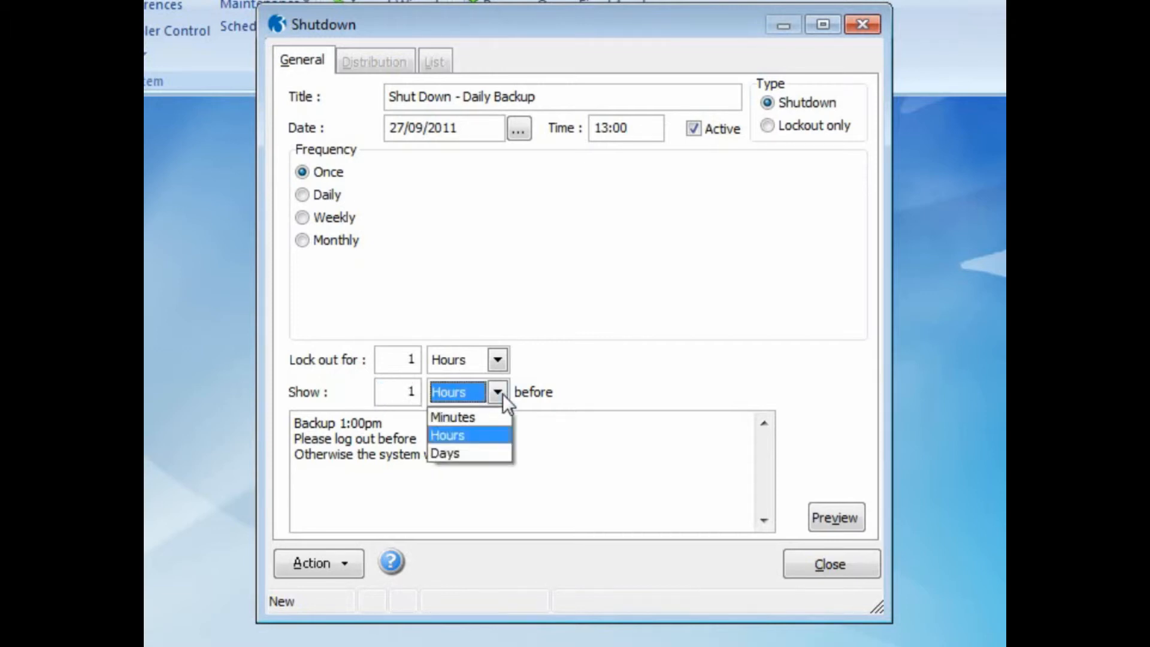
pyautogui.click(497, 434)
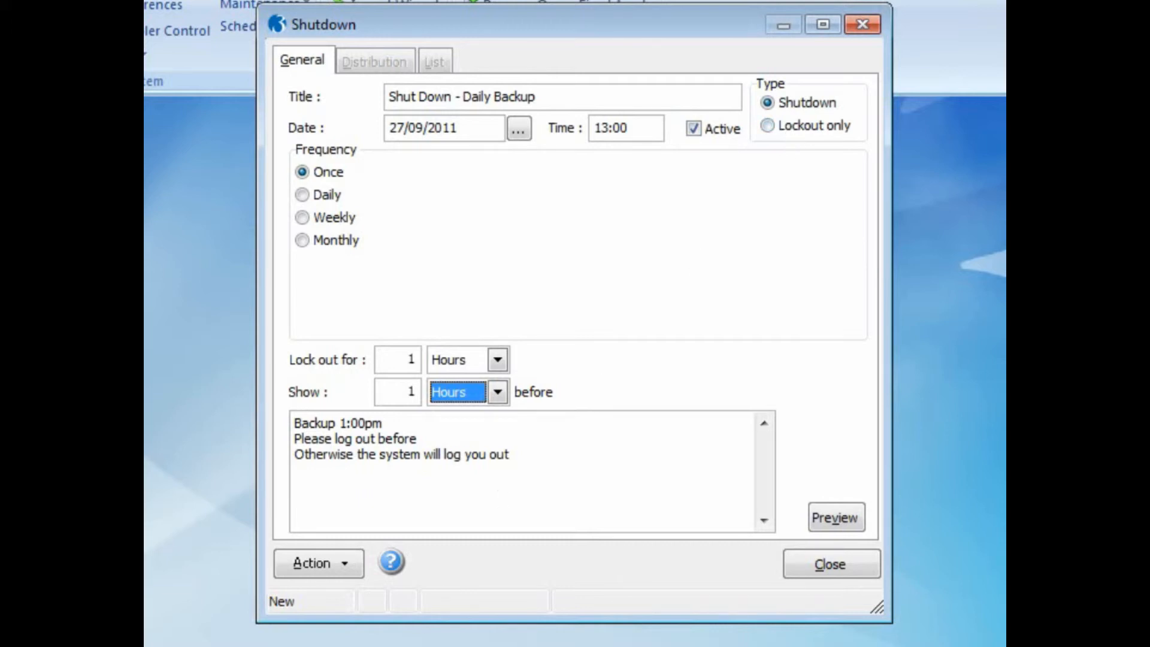
# - Save the shutdown record and check its user and group distribution list
pyautogui.hotkey('ctrl', 's')
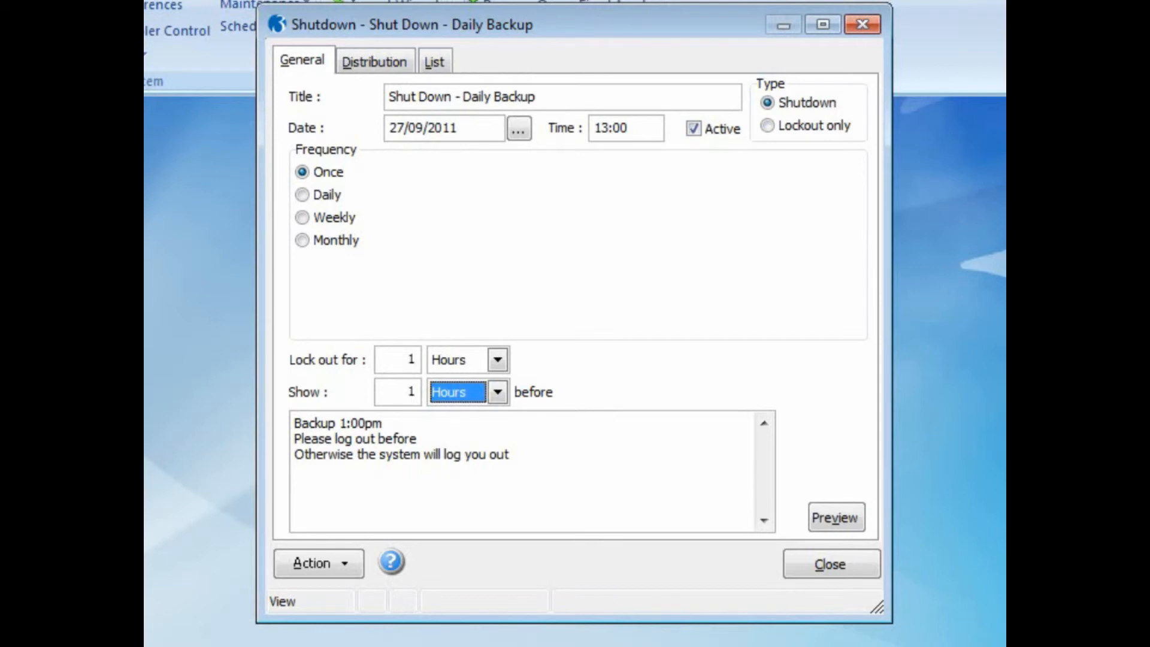
pyautogui.click(387, 66)
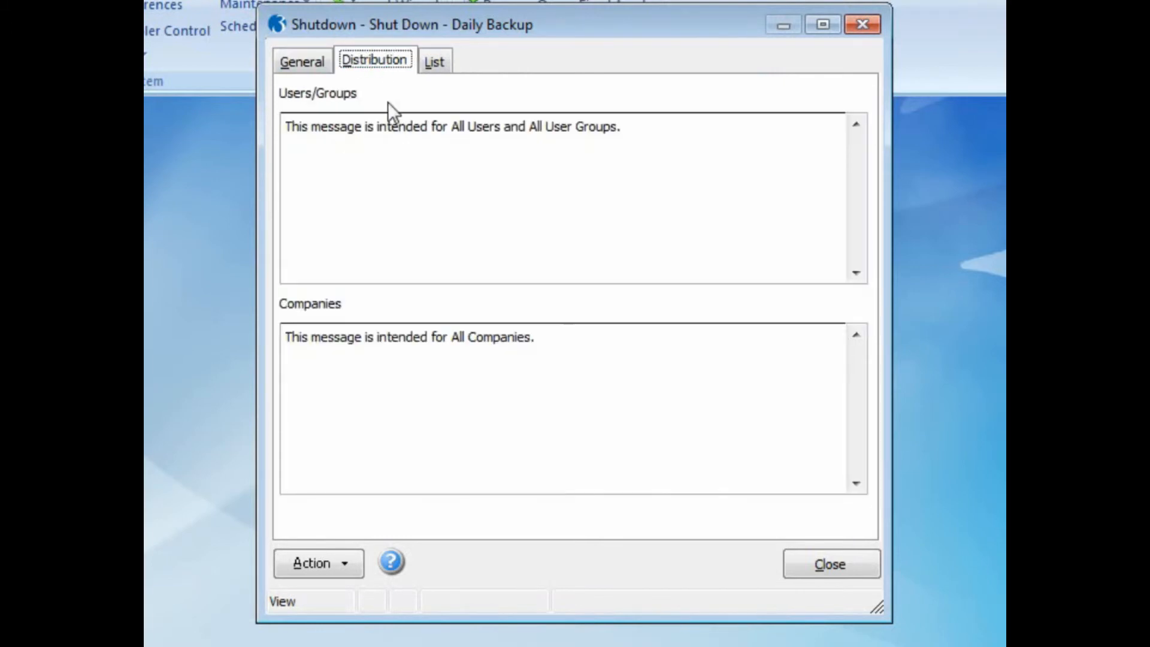
pyautogui.click(346, 570)
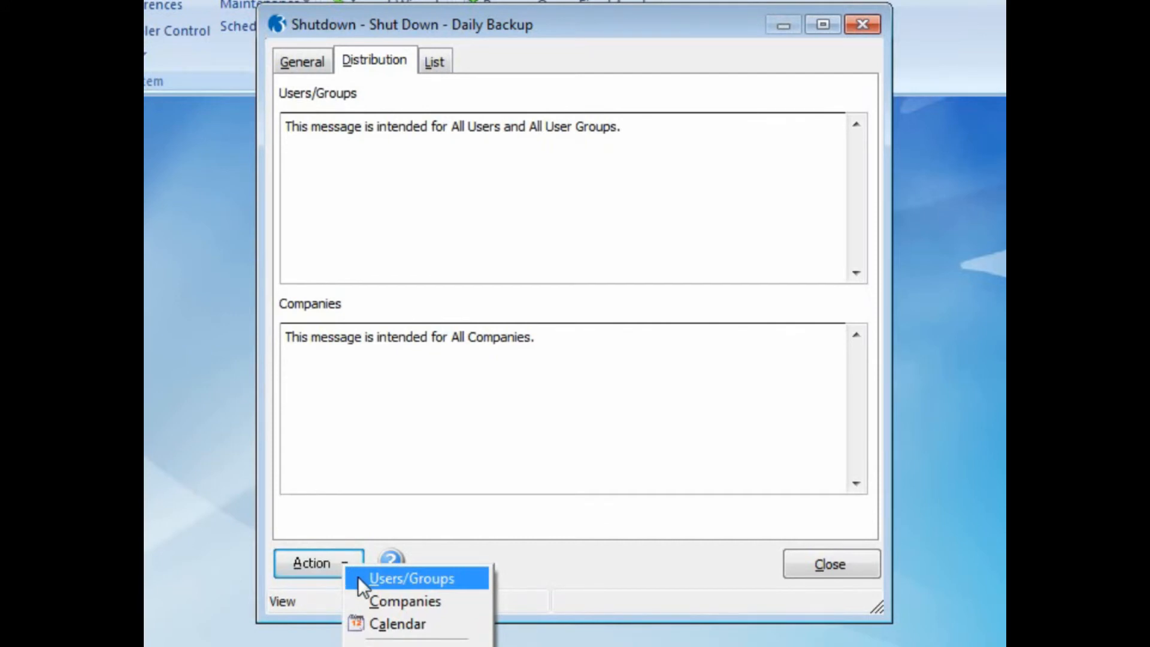
pyautogui.click(359, 578)
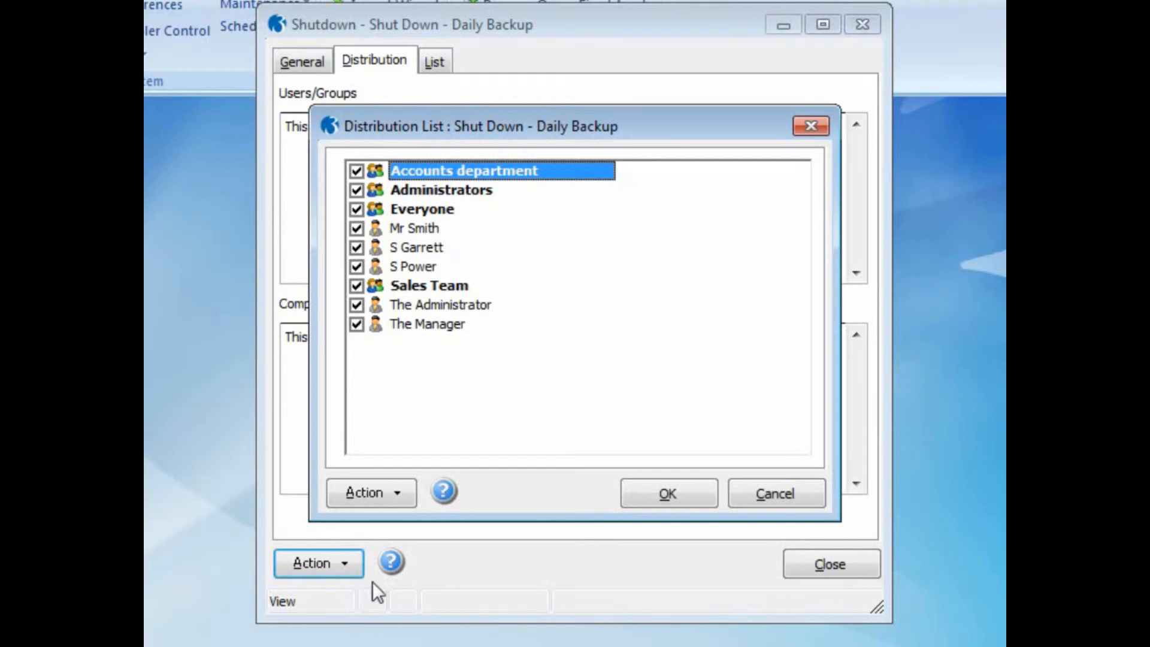
pyautogui.click(651, 503)
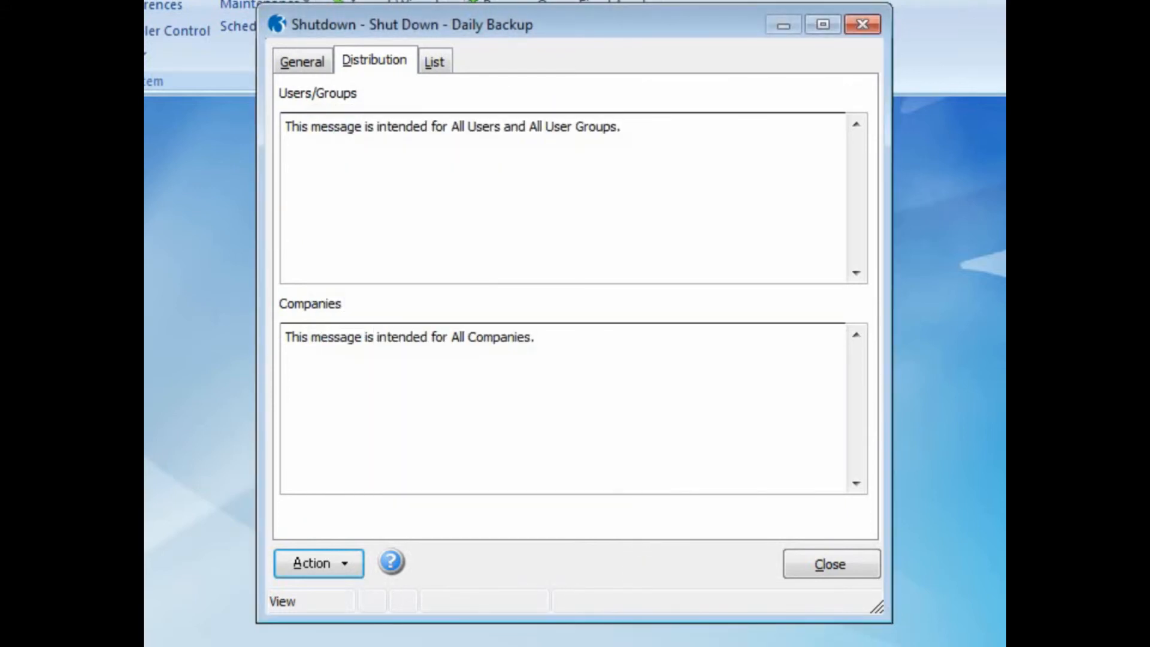
# - Glance at the Calendar from the actions list, return to General details, and close the record
pyautogui.click(351, 574)
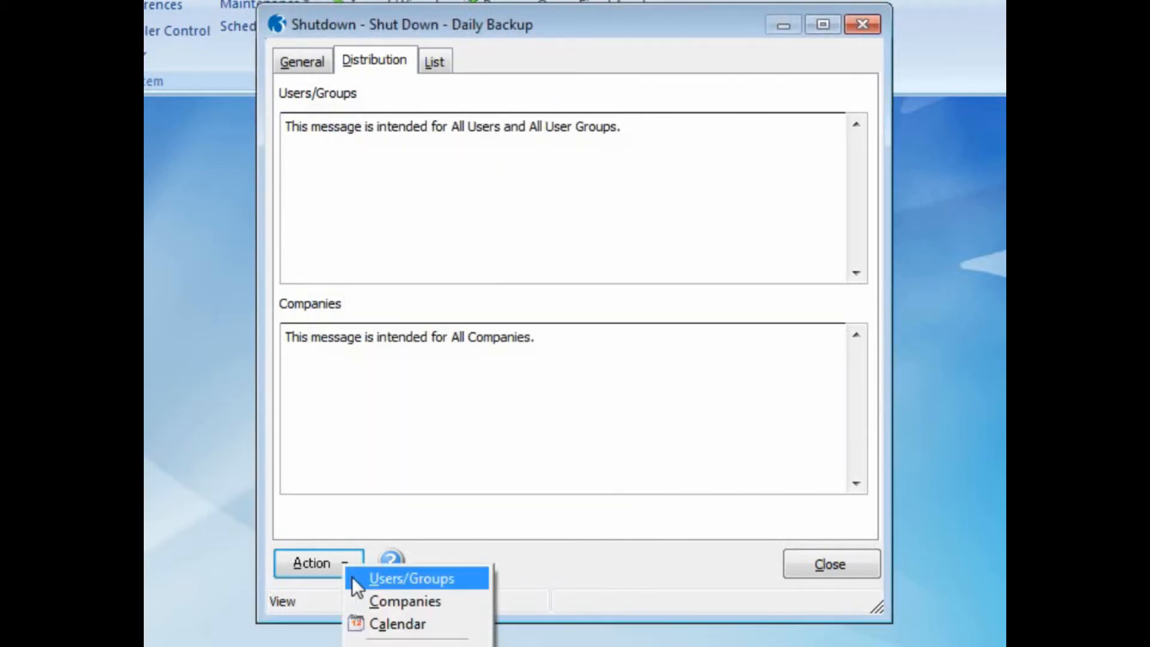
pyautogui.click(367, 624)
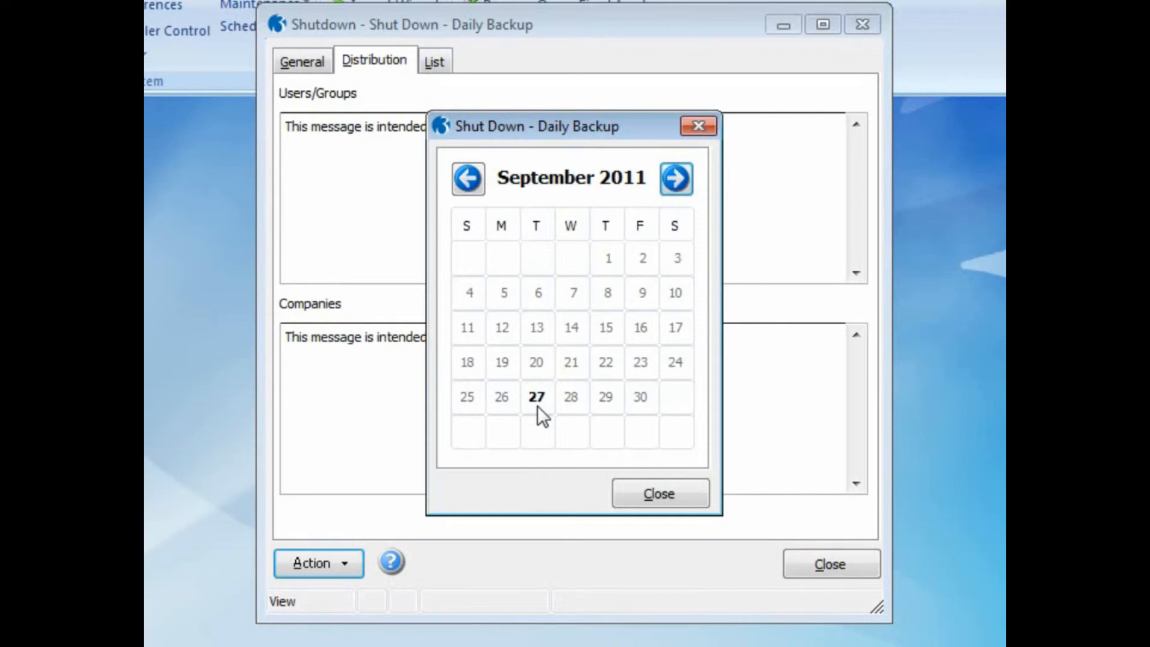
pyautogui.click(624, 485)
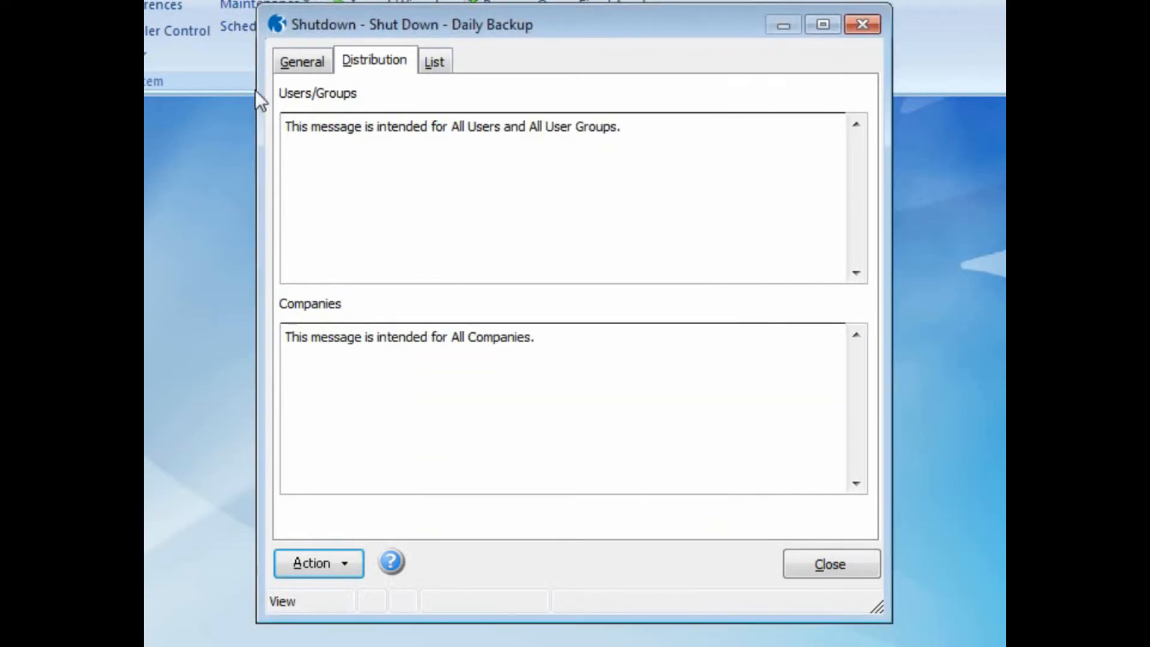
pyautogui.click(282, 61)
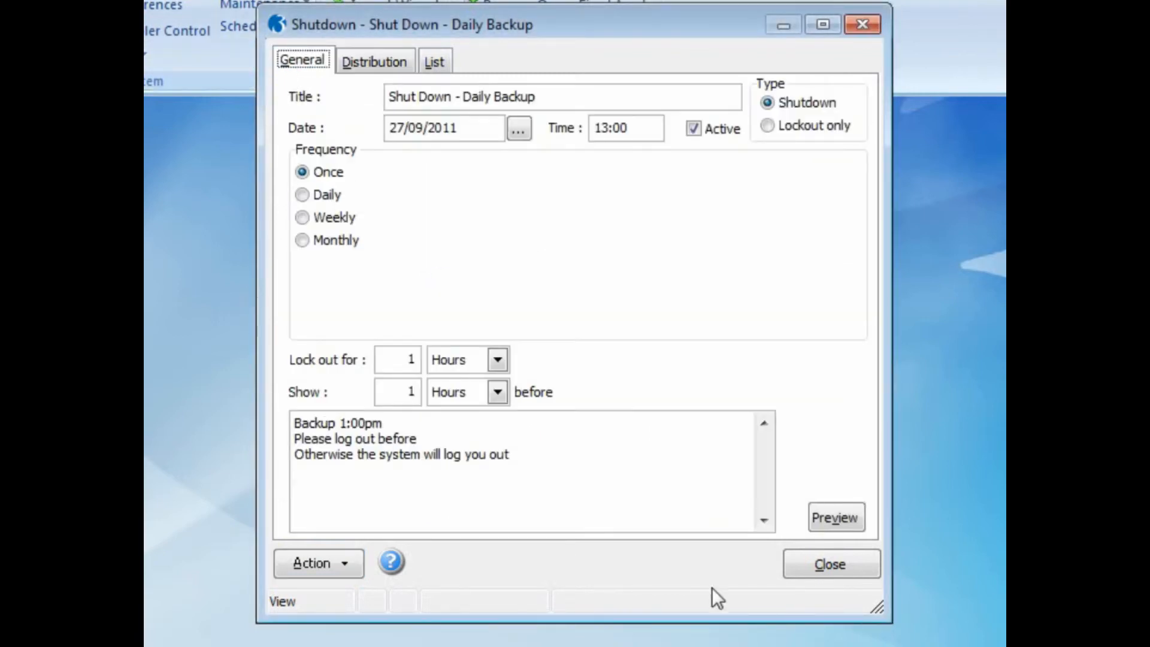
pyautogui.click(822, 570)
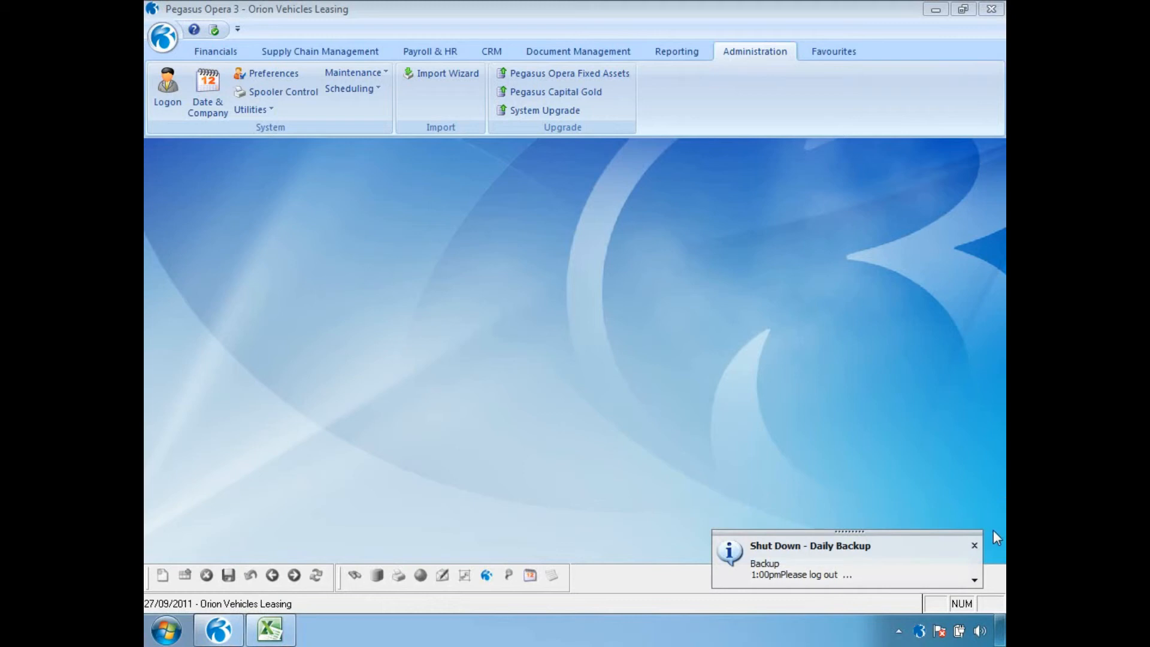
# - Read and dismiss each Daily Backup shutdown warning until Opera 3 shuts down
pyautogui.click(975, 580)
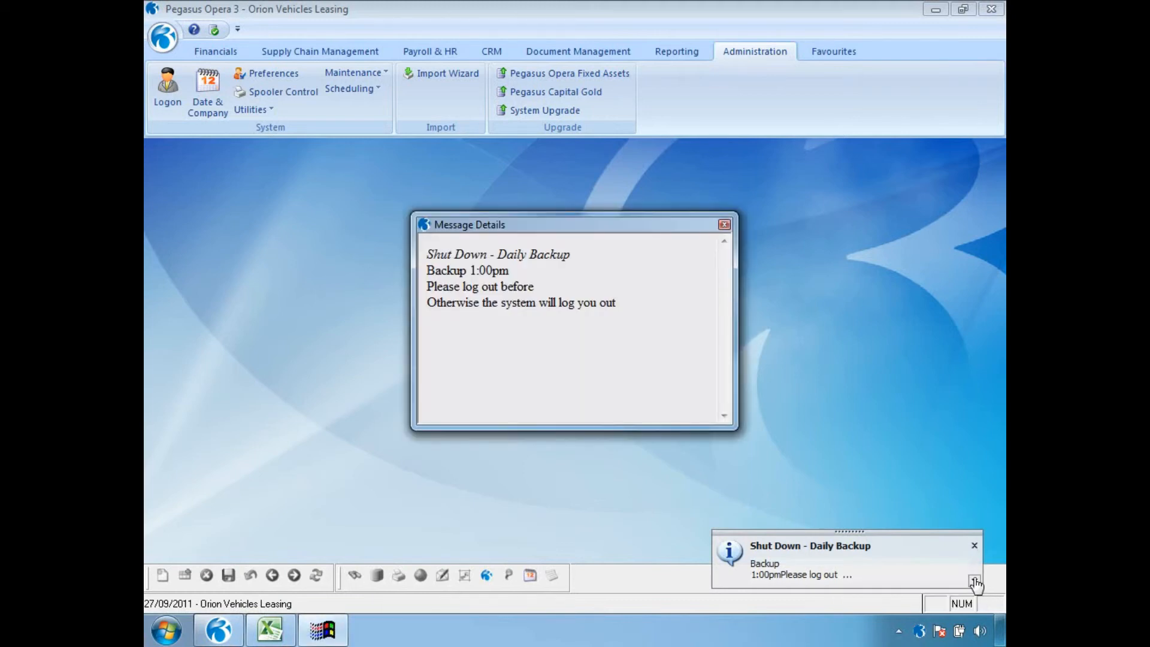
pyautogui.click(724, 224)
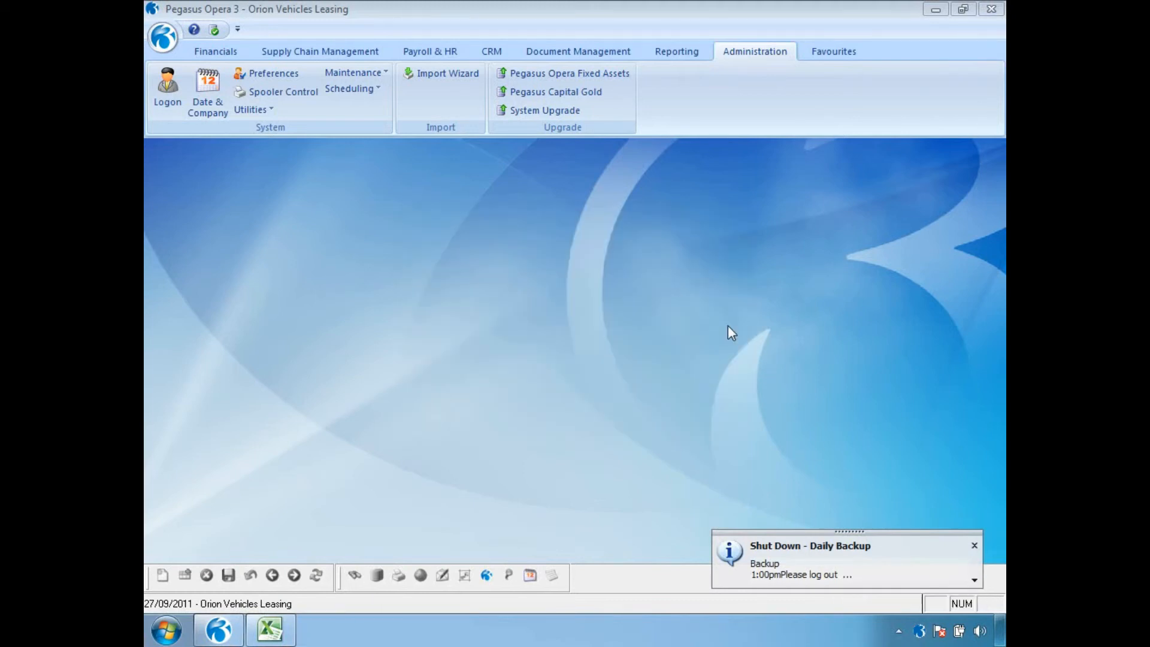
pyautogui.click(974, 545)
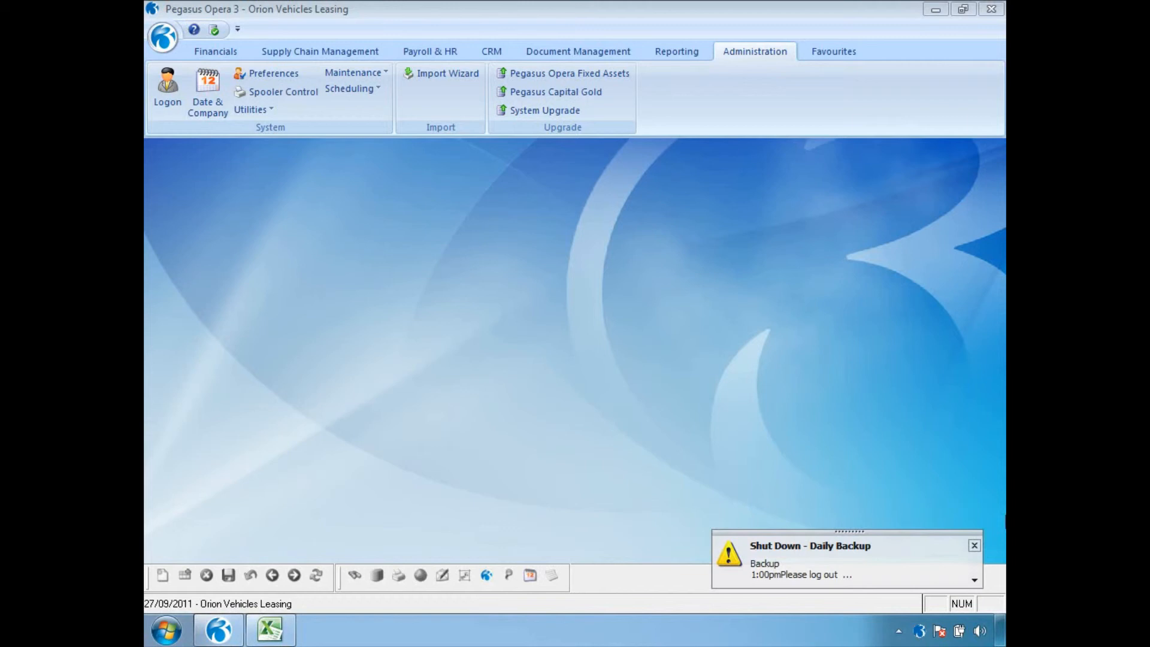
pyautogui.click(974, 580)
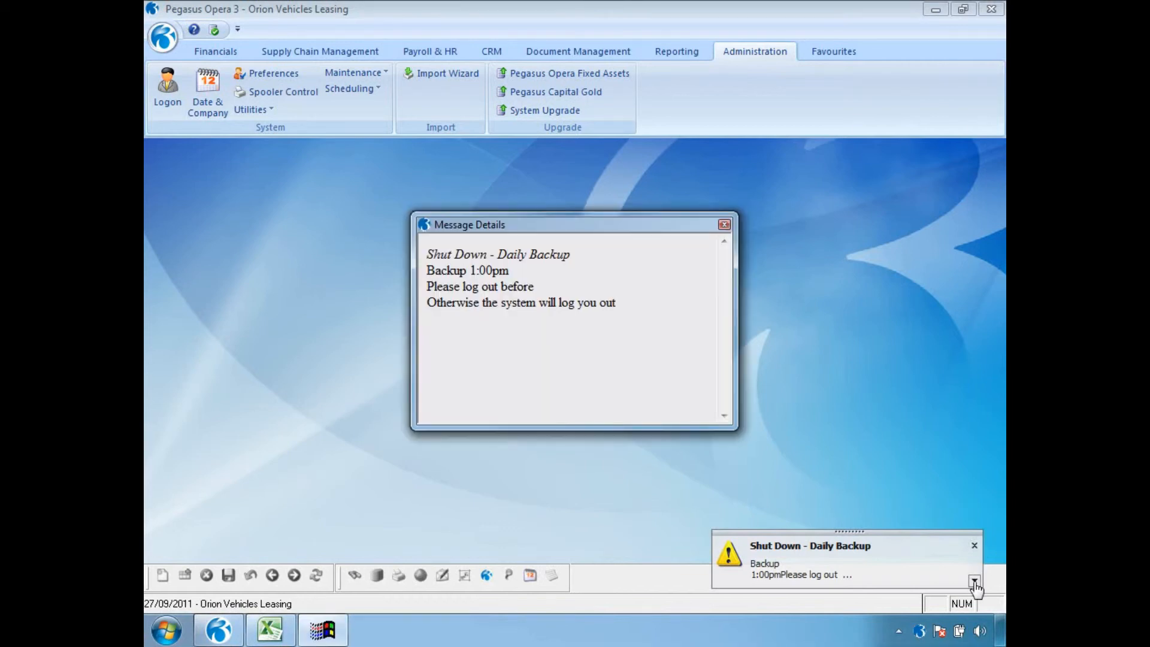
pyautogui.click(725, 225)
pyautogui.click(974, 549)
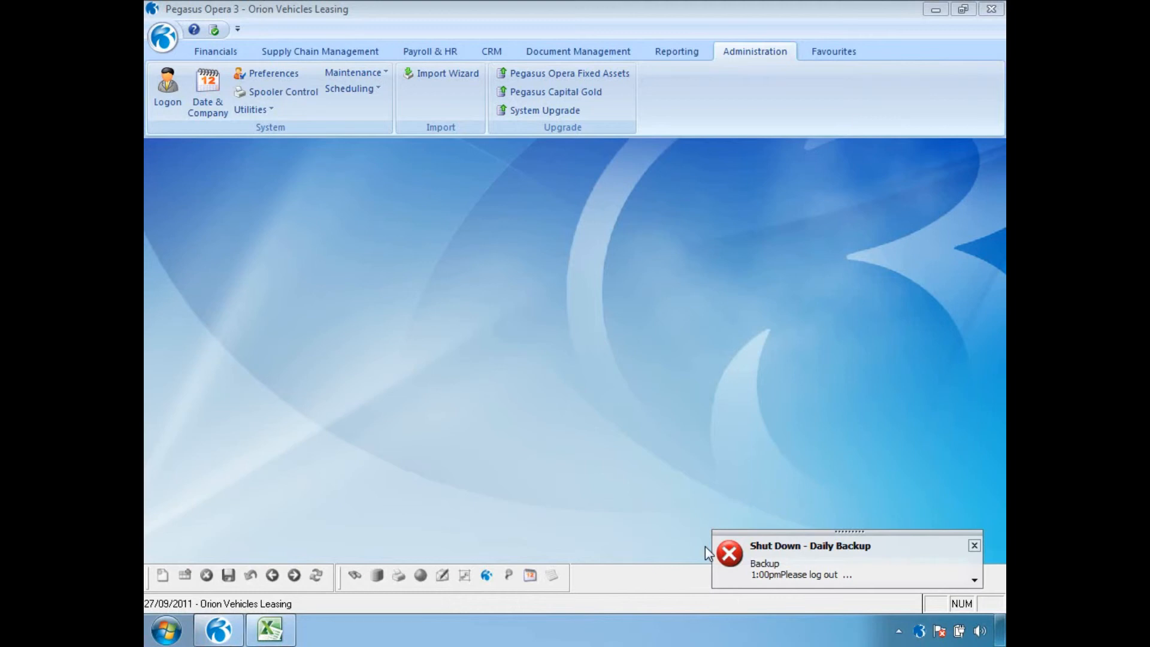
pyautogui.click(974, 546)
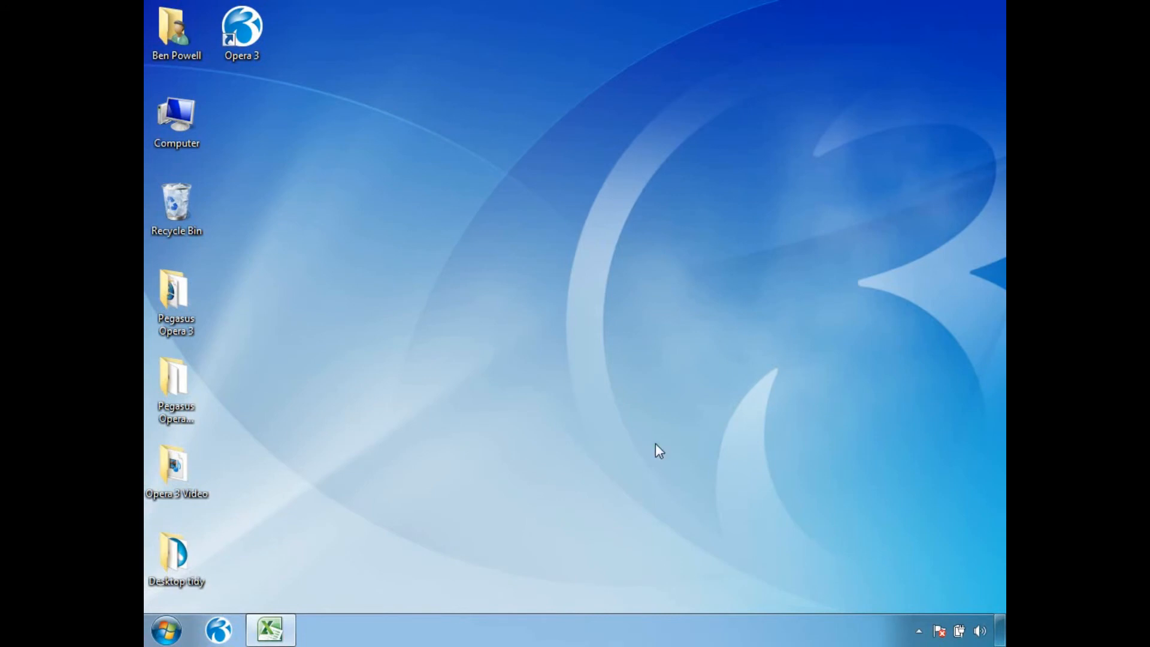
# - Relaunch Opera 3, confirm MANAGER is blocked by the lockout, then log on as ADMIN
pyautogui.click(217, 629)
pyautogui.write('MANAGER')
pyautogui.press('Tab')
pyautogui.press('Return')
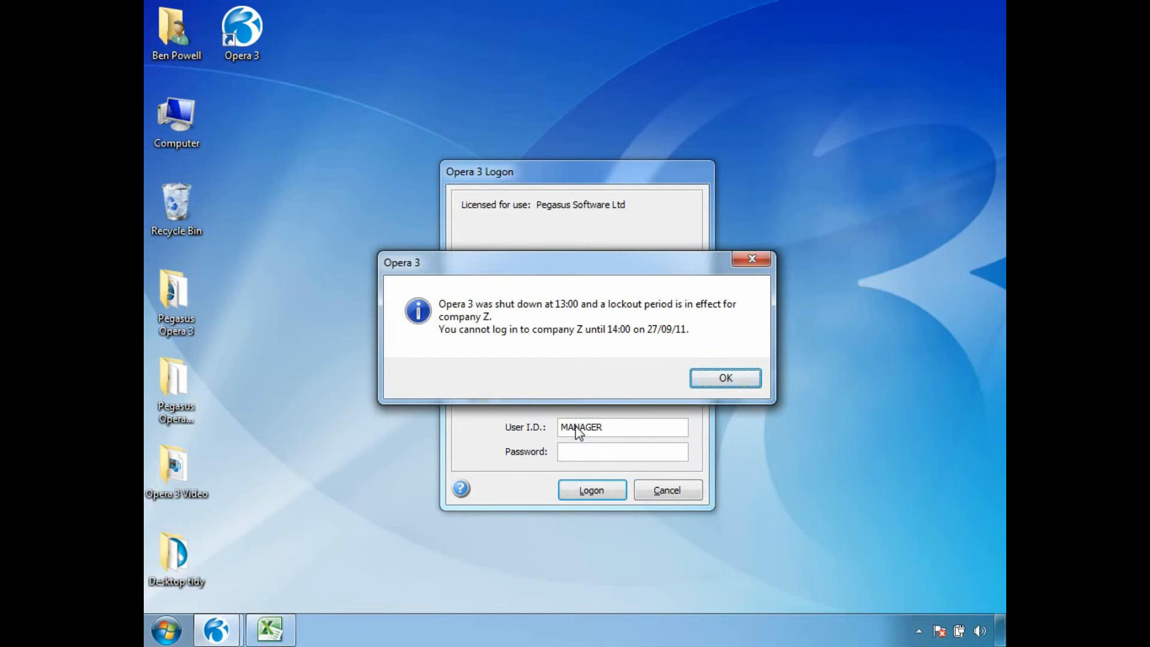
pyautogui.click(700, 382)
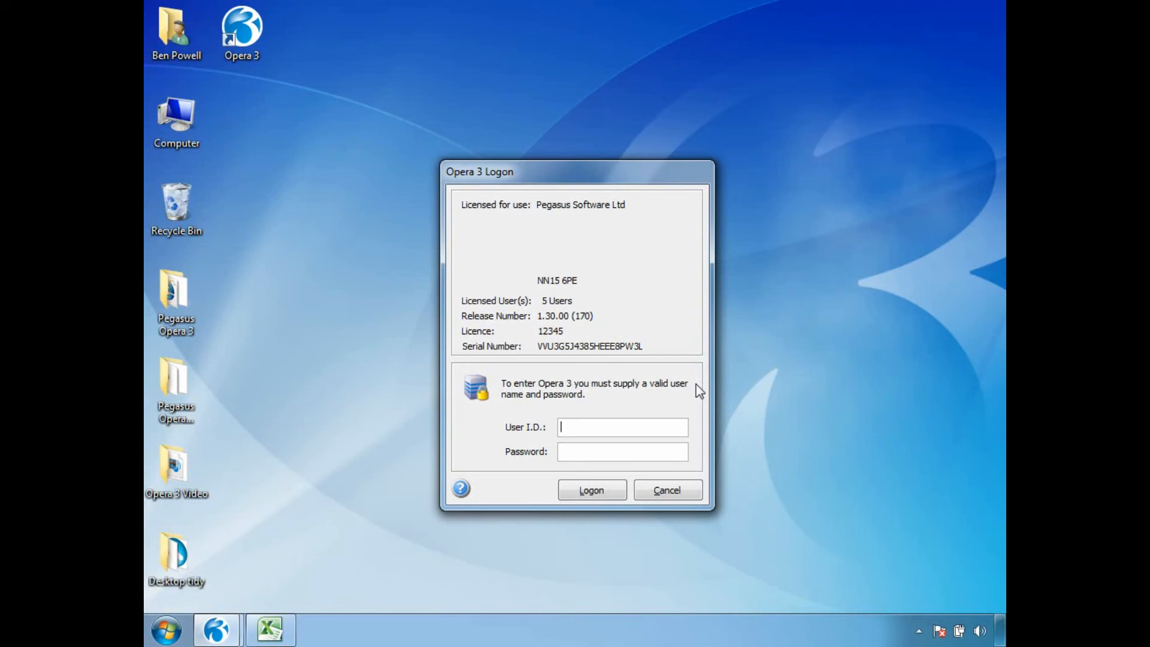
pyautogui.write('ADMIN')
pyautogui.press('Return')
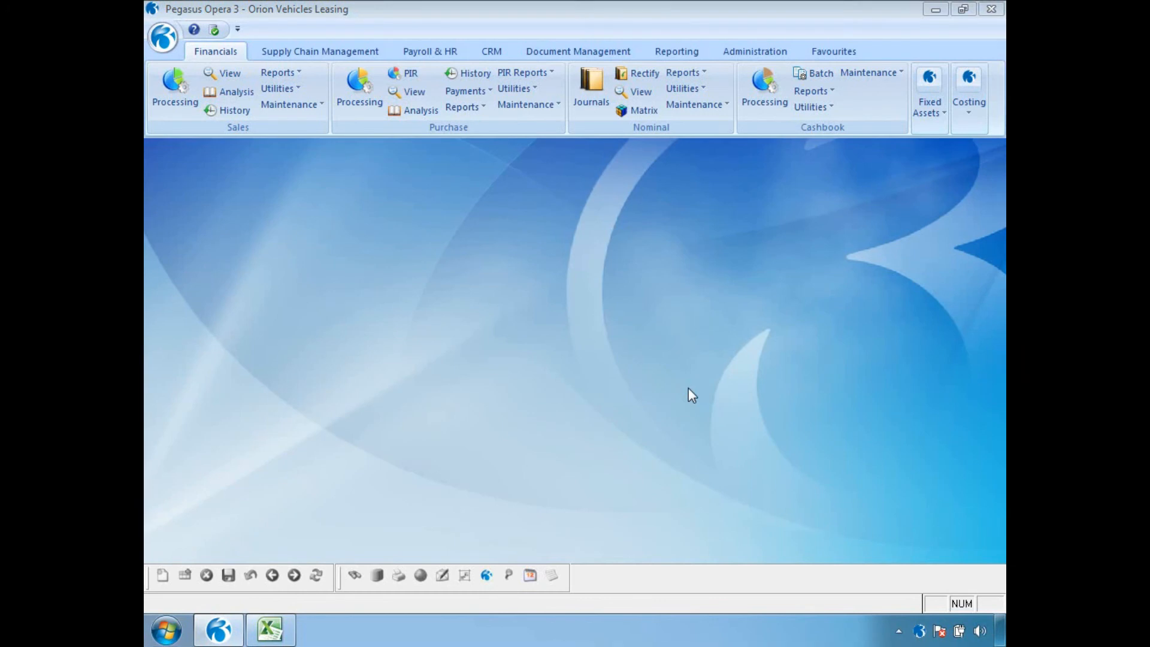
# - Untick Active on the Shut Down - Daily Backup record, save and close it
pyautogui.click(754, 51)
pyautogui.click(352, 88)
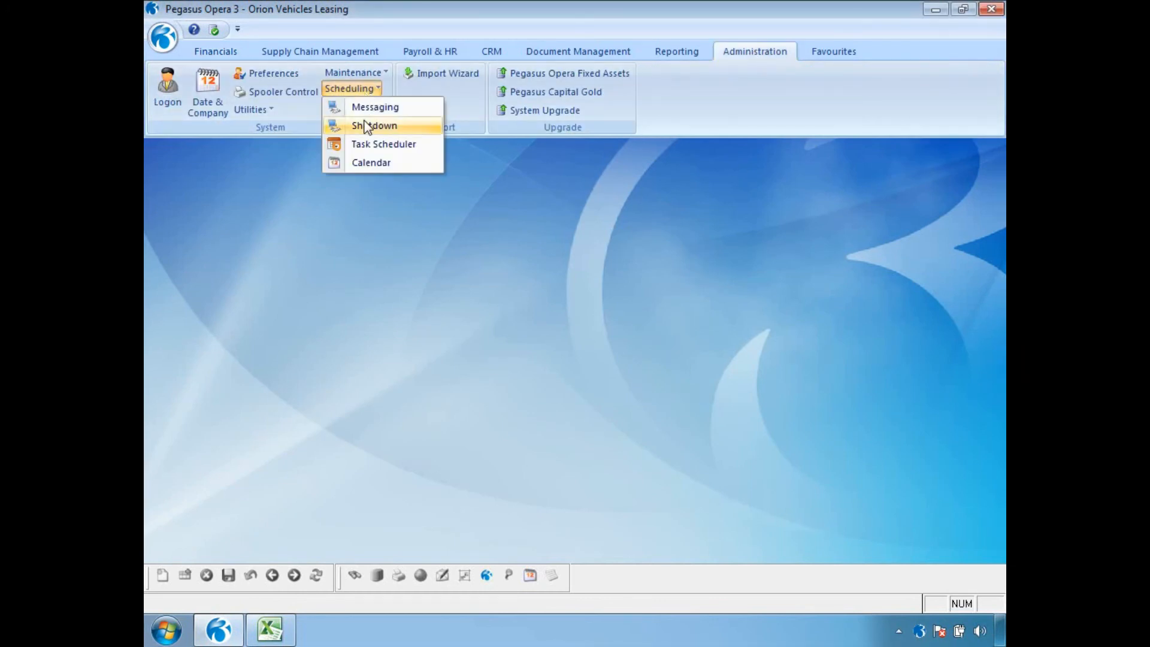
pyautogui.click(371, 123)
pyautogui.click(658, 161)
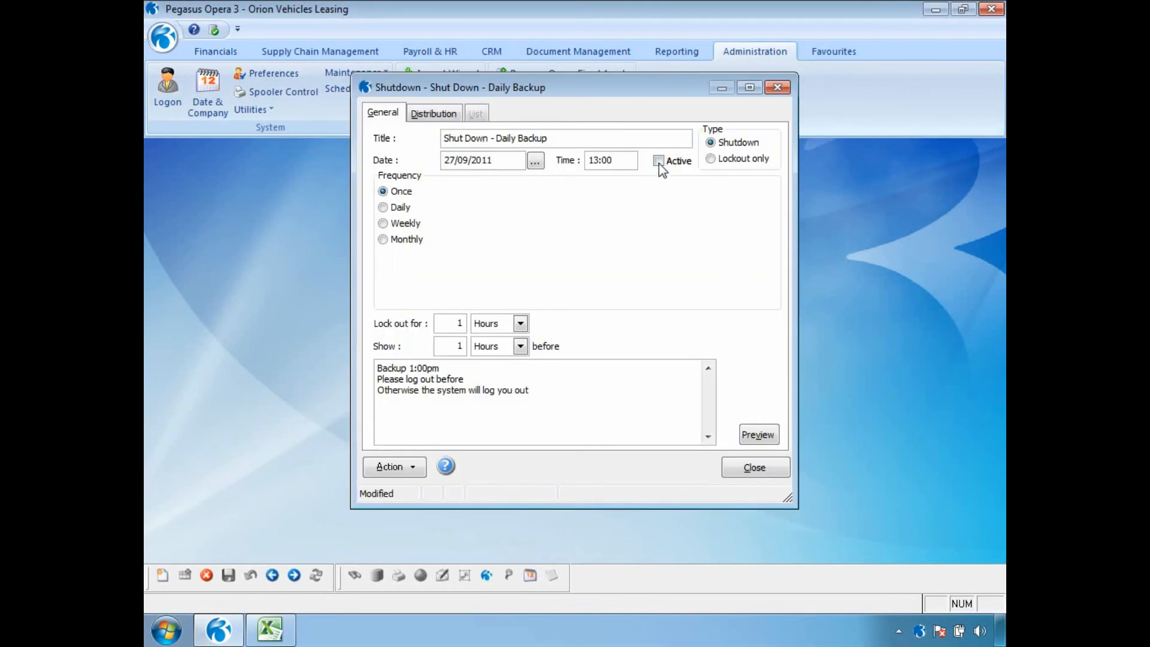
pyautogui.click(228, 575)
pyautogui.click(753, 469)
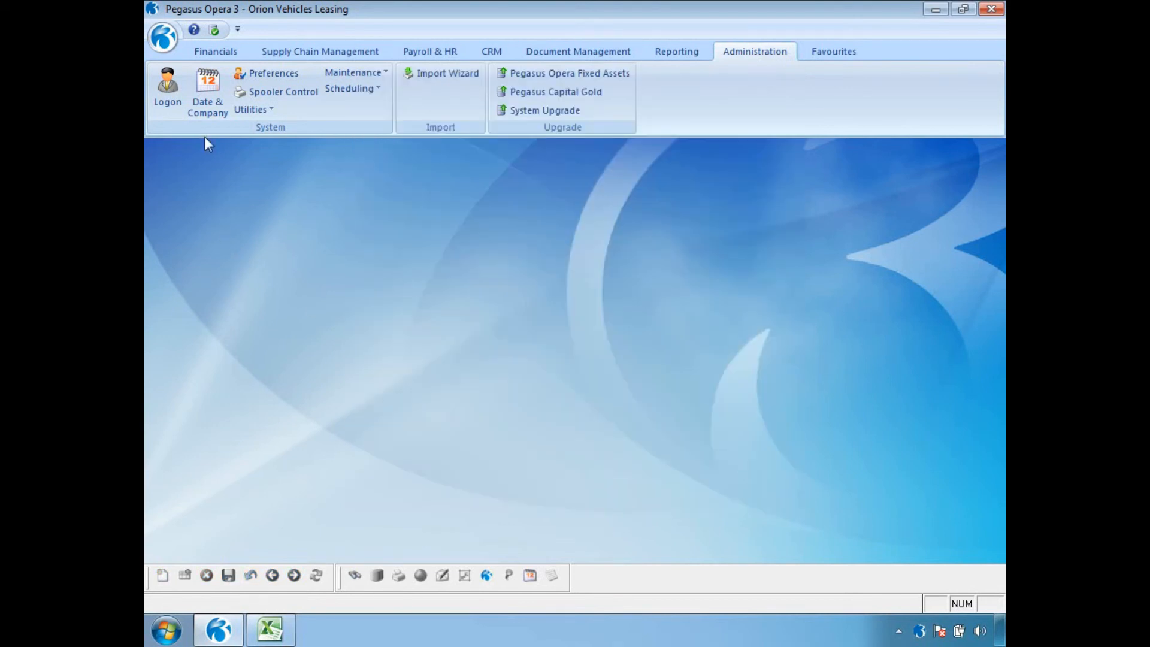
# - Log back on as MANAGER with an empty password
pyautogui.click(179, 103)
pyautogui.write('MANAGER')
pyautogui.press('Tab')
pyautogui.press('Return')
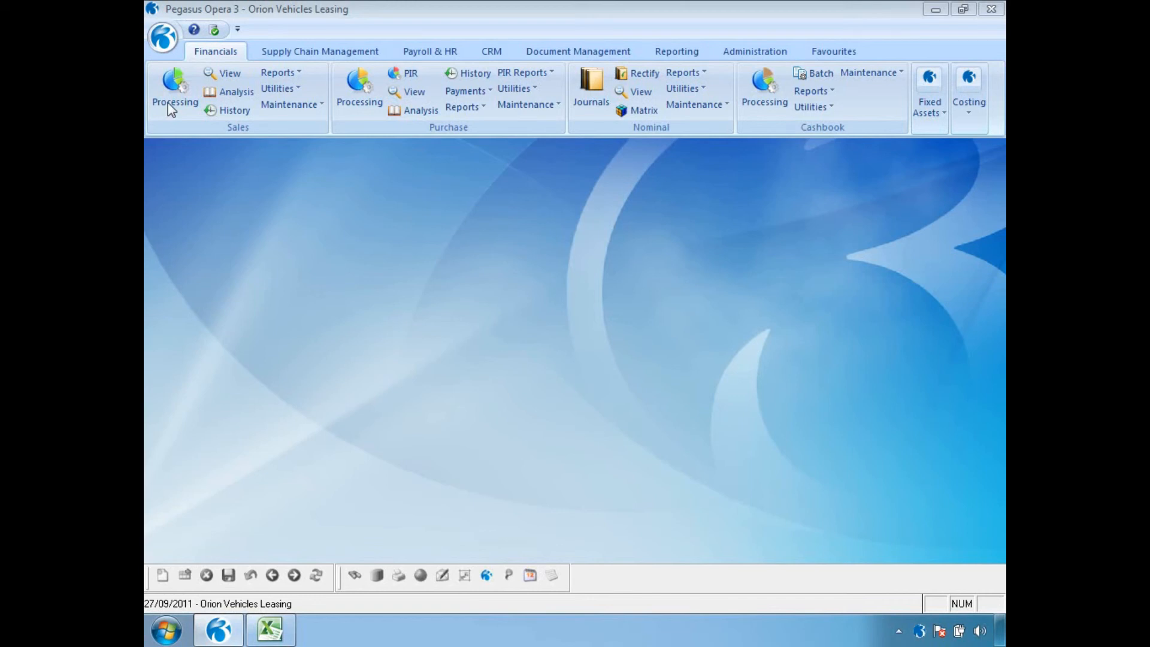
# - Open the Calendar with inactive messages included and review 16 and 23 September 2011
pyautogui.click(753, 53)
pyautogui.click(369, 89)
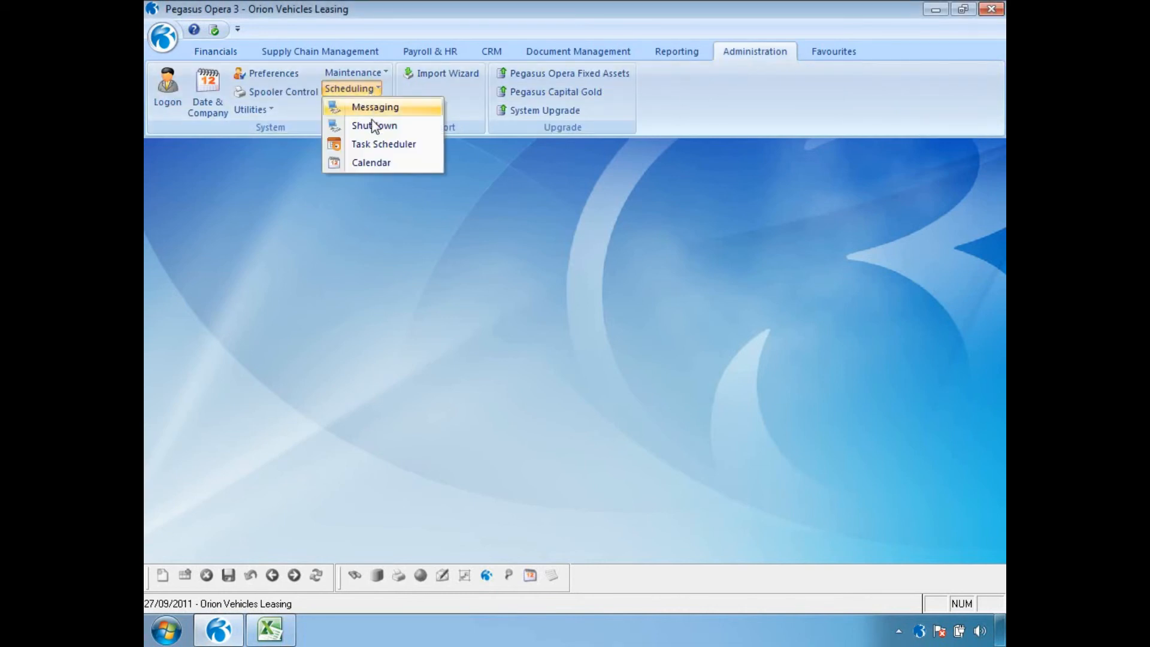
pyautogui.click(375, 163)
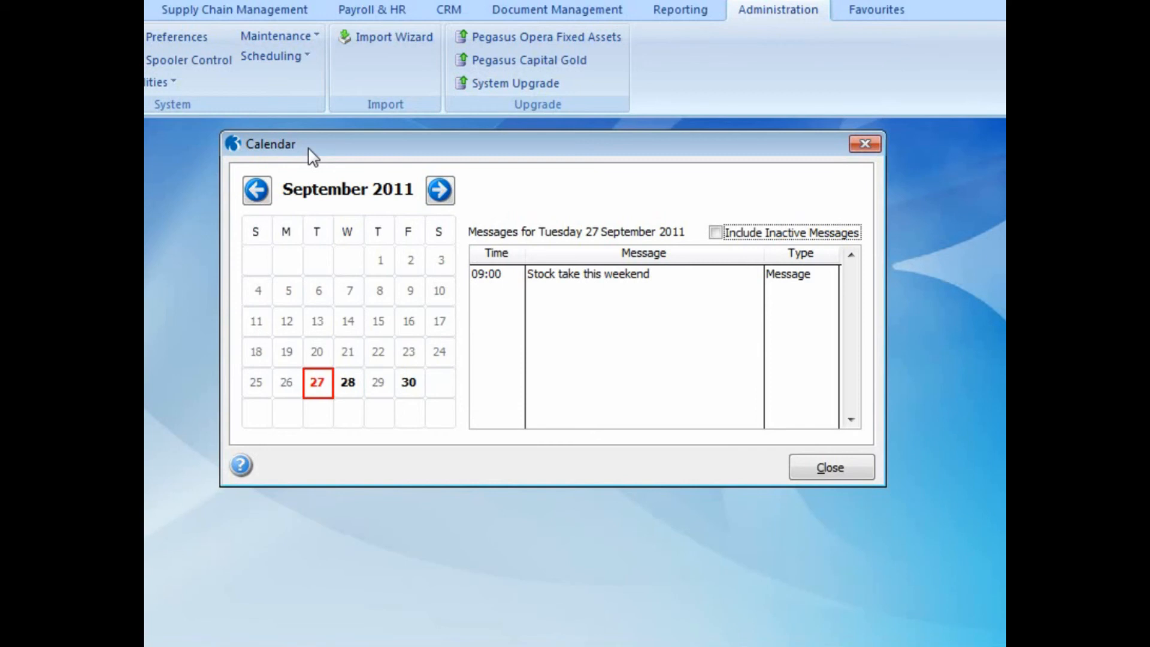
pyautogui.click(713, 236)
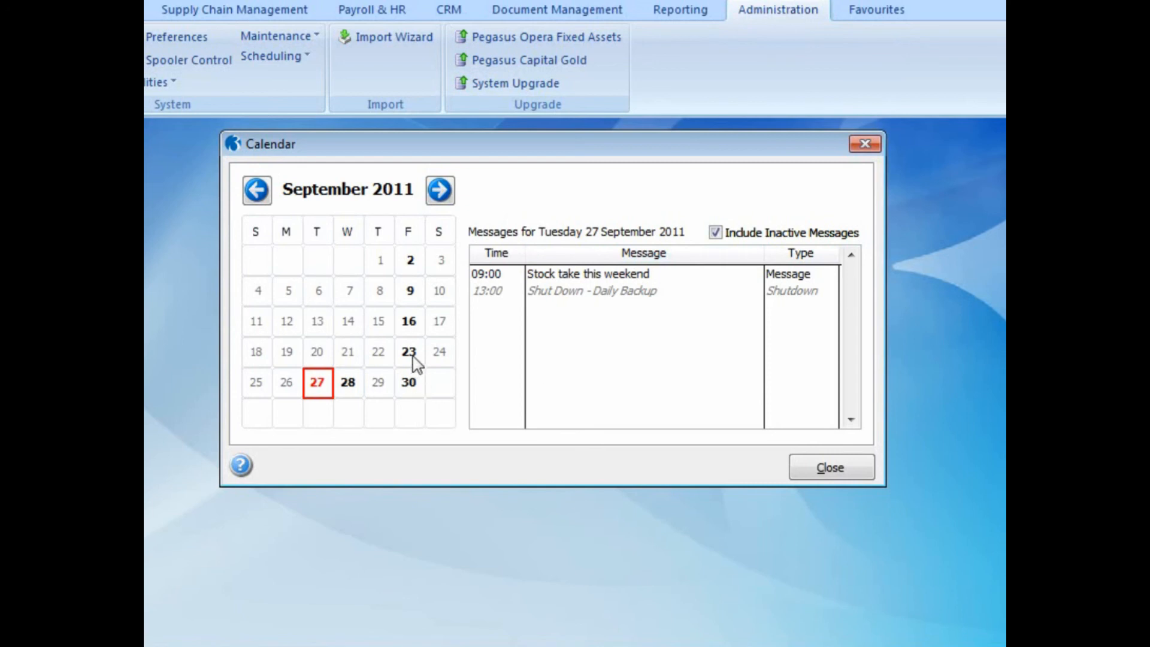
pyautogui.click(410, 326)
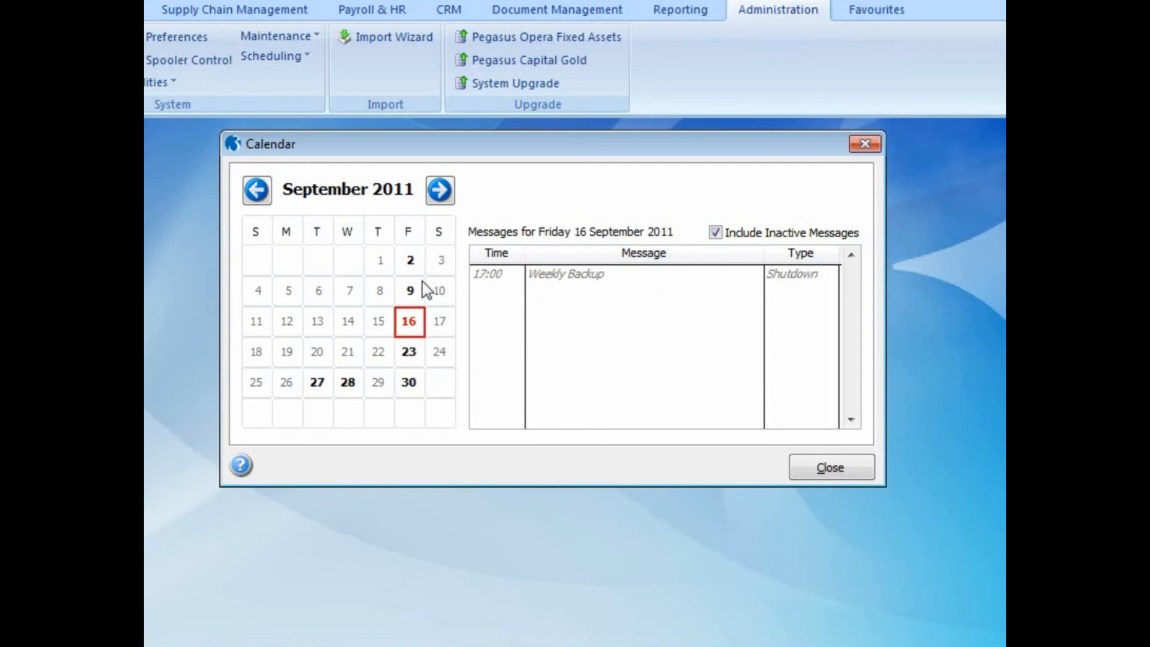
pyautogui.click(412, 362)
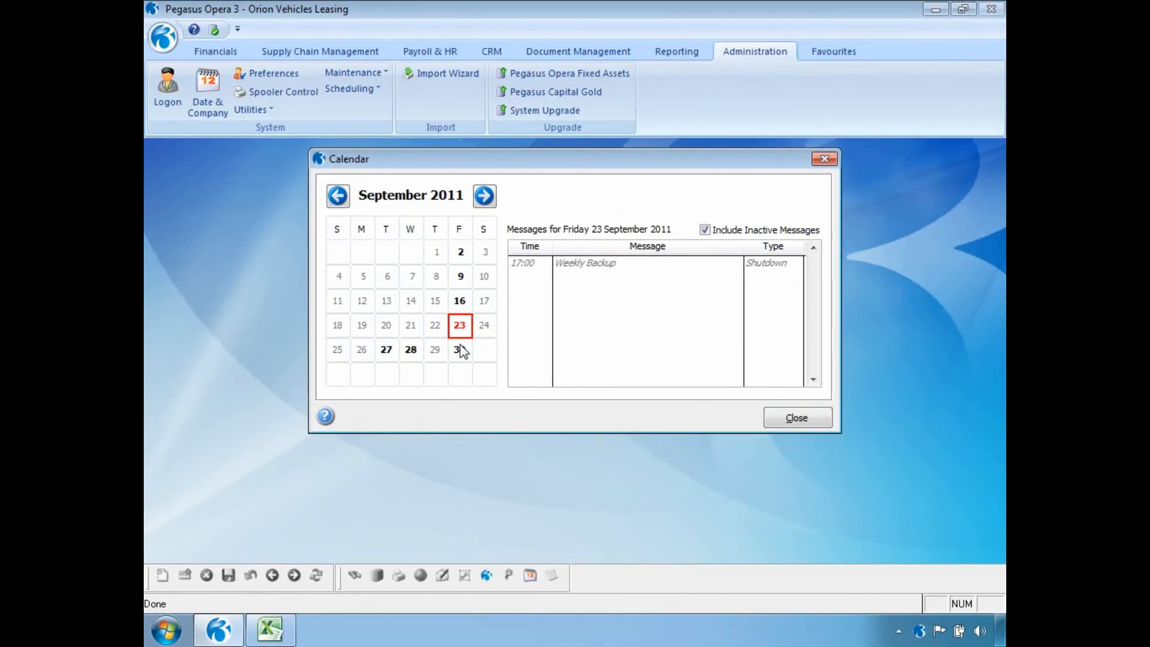
pyautogui.click(796, 418)
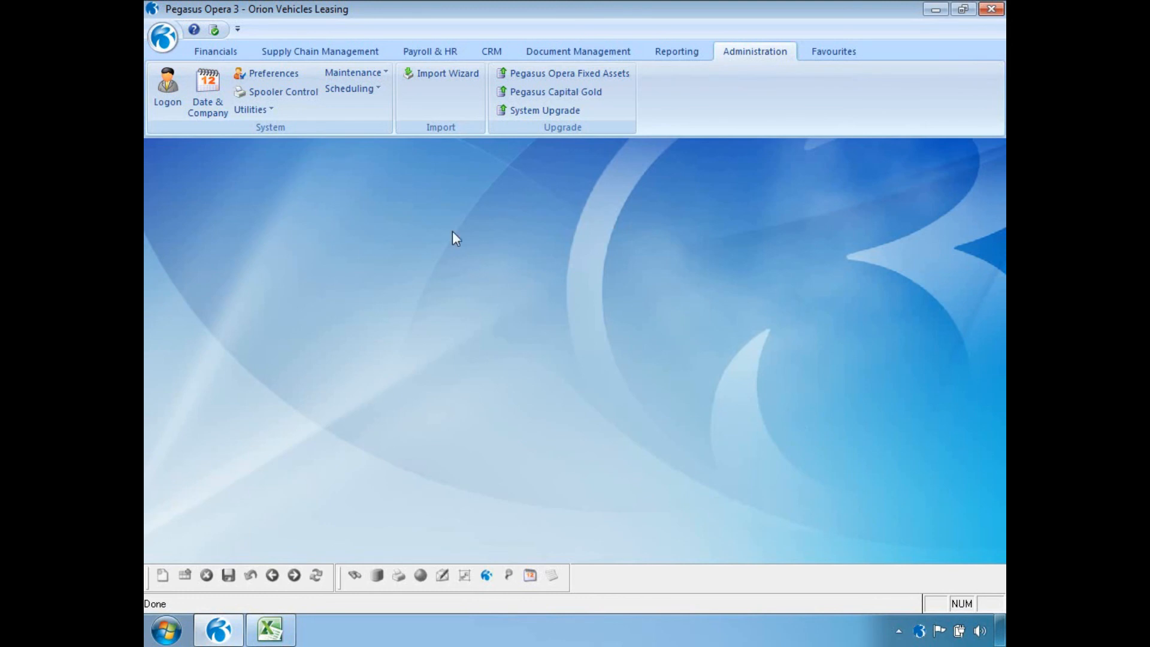
pyautogui.click(337, 90)
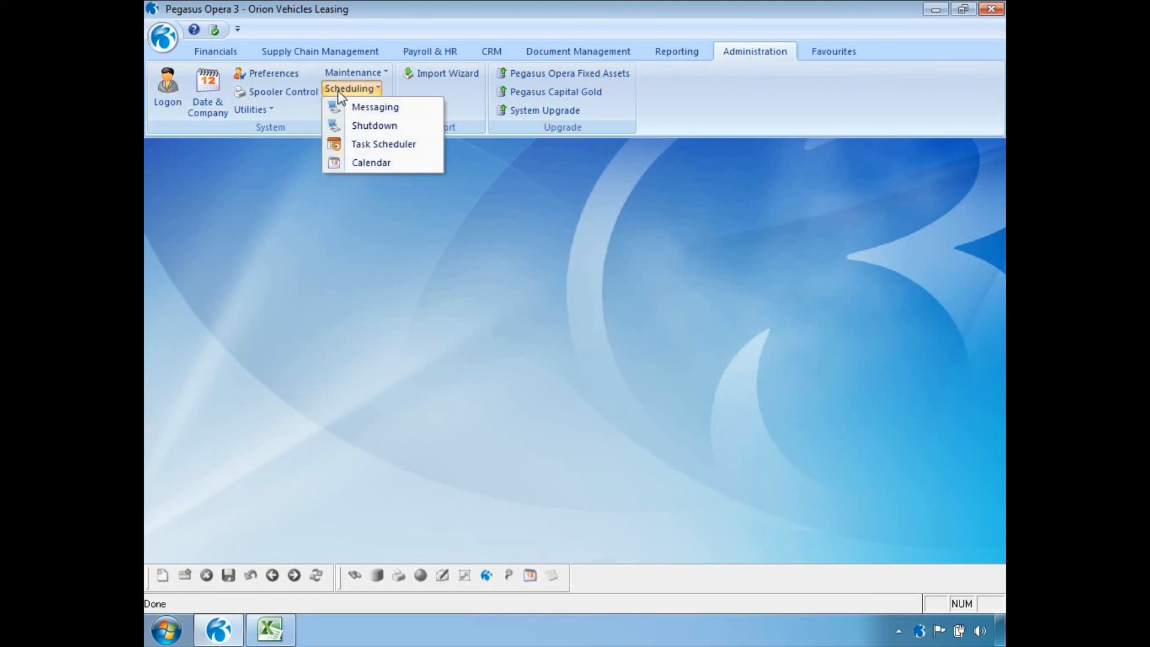